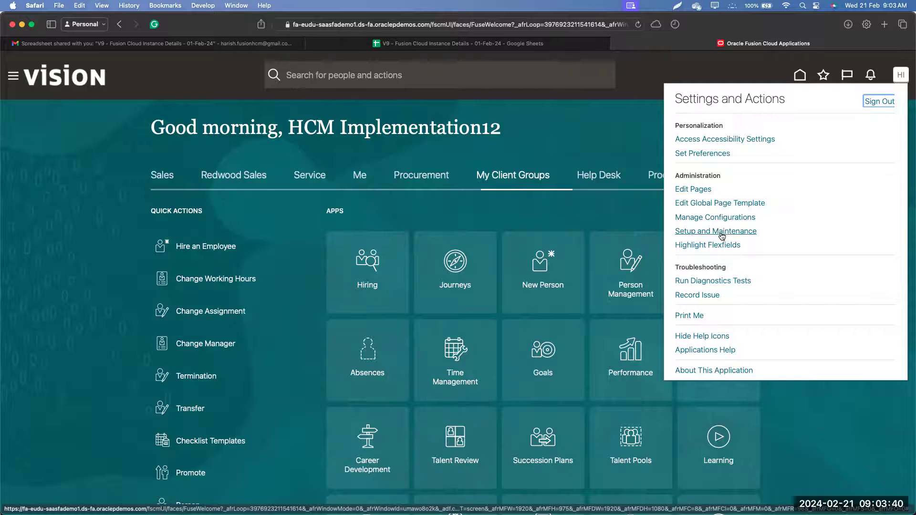
# Step: Open Setup and Maintenance from the home page's user settings
pyautogui.click(721, 232)
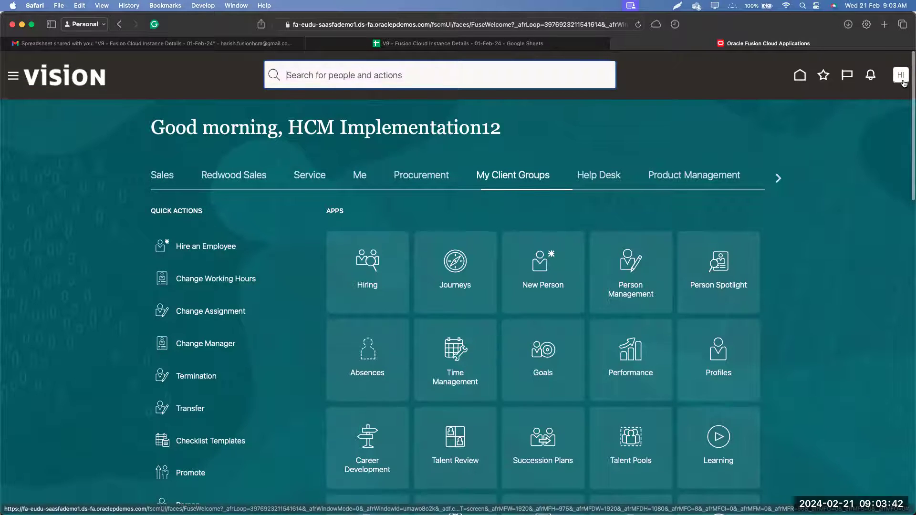
pyautogui.click(903, 83)
pyautogui.scroll(-1, 903, 83)
pyautogui.click(710, 222)
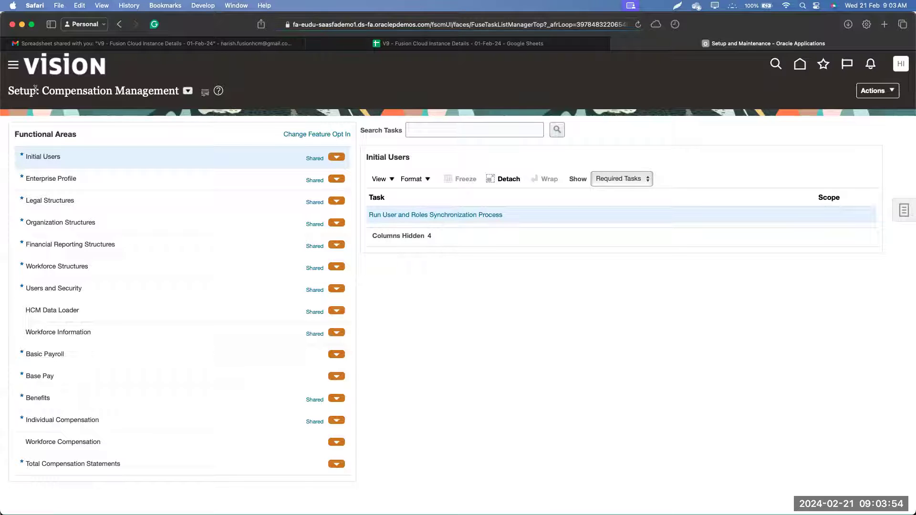
# Step: Examine the full list of offerings available for setup, closing it without choosing another one
pyautogui.doubleClick(12, 92)
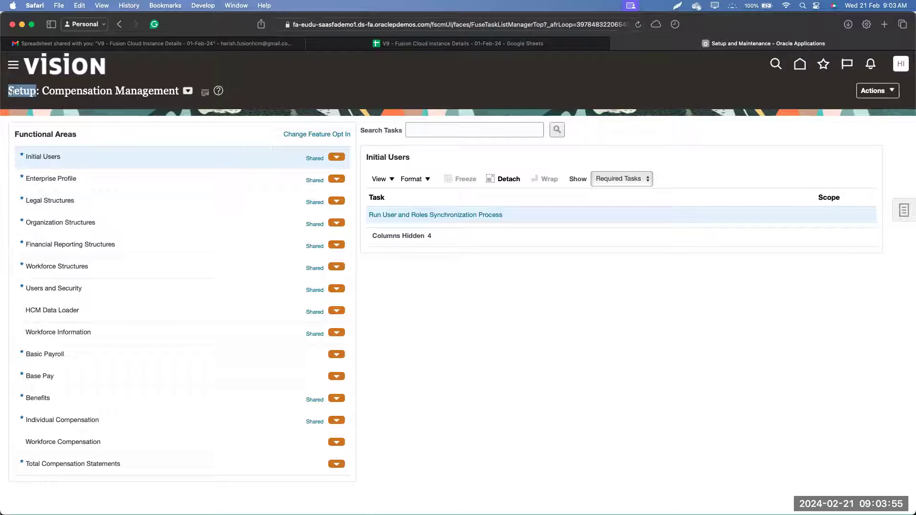
pyautogui.click(188, 91)
pyautogui.scroll(-3, 259, 145)
pyautogui.scroll(-7, 259, 148)
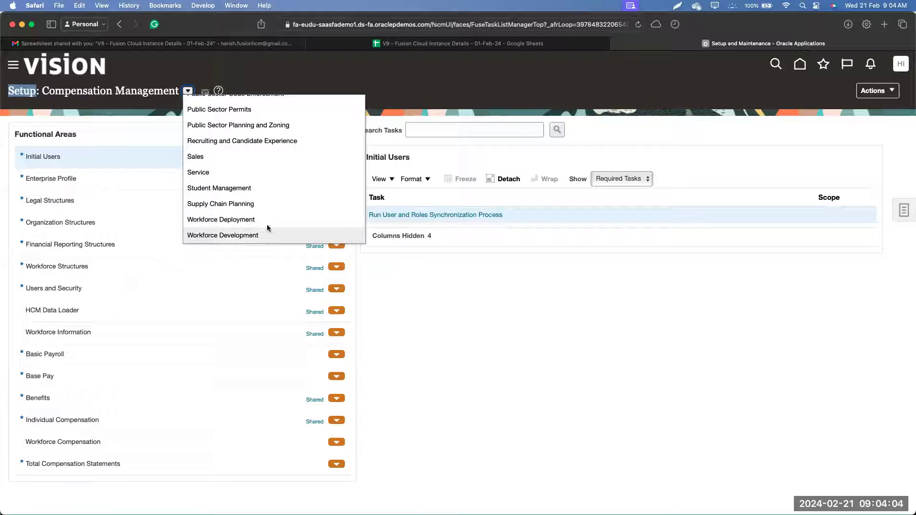
pyautogui.scroll(1, 270, 197)
pyautogui.scroll(5, 272, 193)
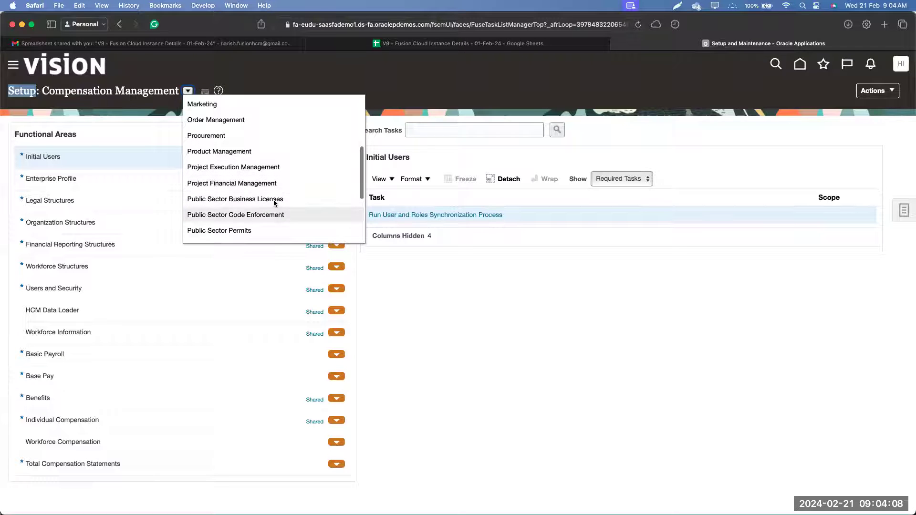
pyautogui.scroll(6, 274, 200)
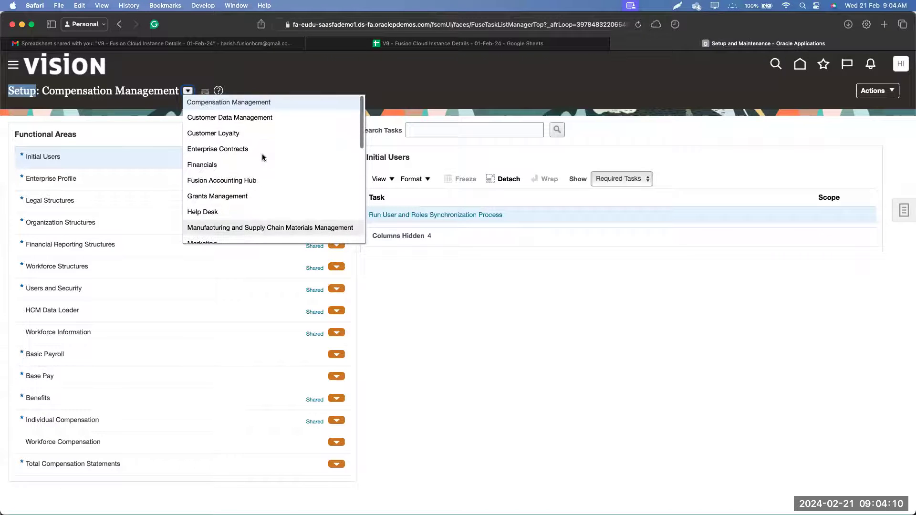
pyautogui.click(470, 321)
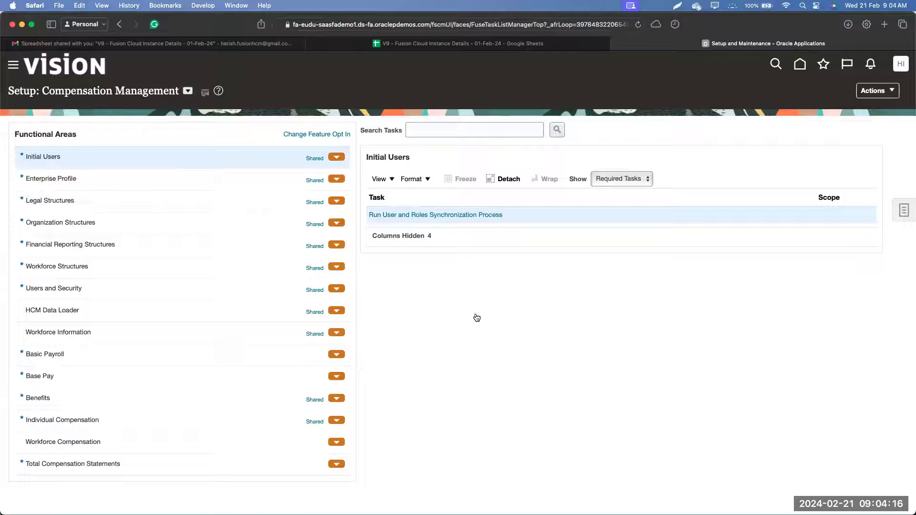
pyautogui.press('super+Tab')
pyautogui.press('Right')
pyautogui.press('Left')
pyautogui.press('Left')
pyautogui.press('Left')
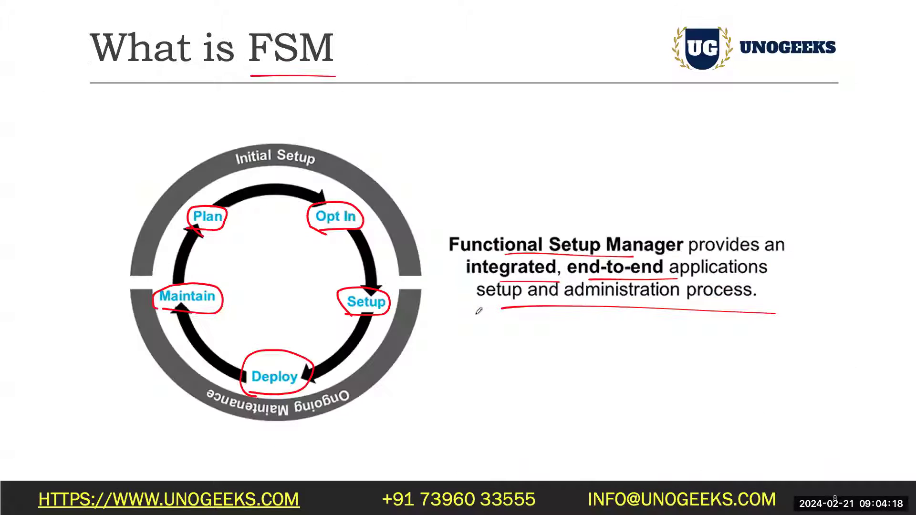
pyautogui.press('Right')
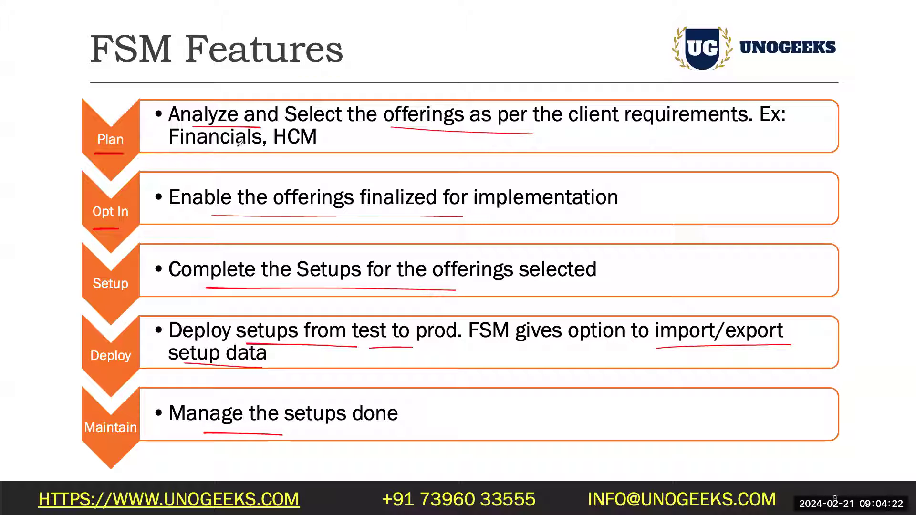
pyautogui.moveTo(257, 209)
pyautogui.mouseDown()
pyautogui.moveTo(397, 209)
pyautogui.moveTo(291, 160)
pyautogui.moveTo(264, 207)
pyautogui.mouseUp()
pyautogui.press('super+Tab')
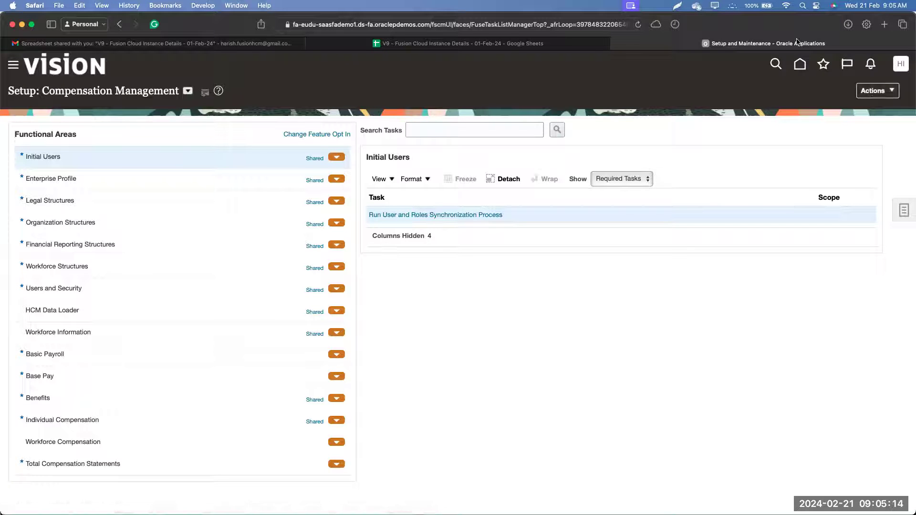
# Step: Return to the home page and reopen Setup and Maintenance
pyautogui.click(796, 70)
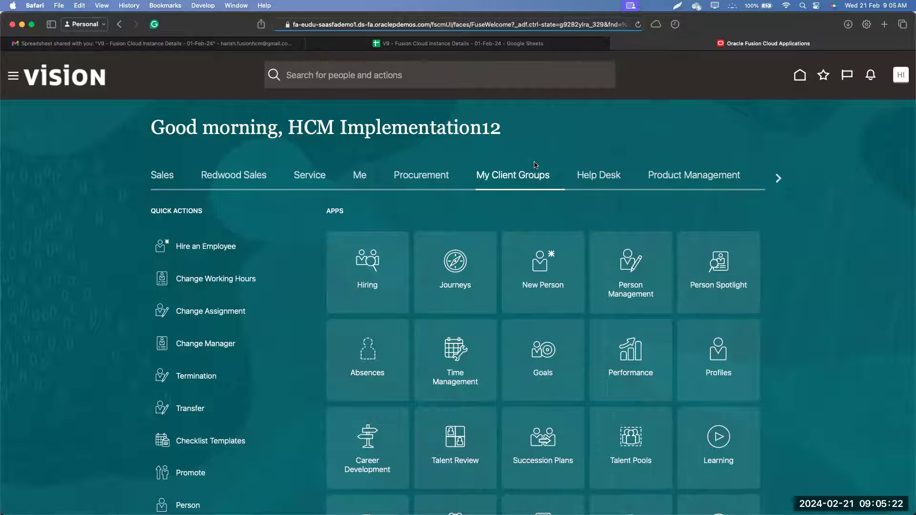
pyautogui.click(901, 75)
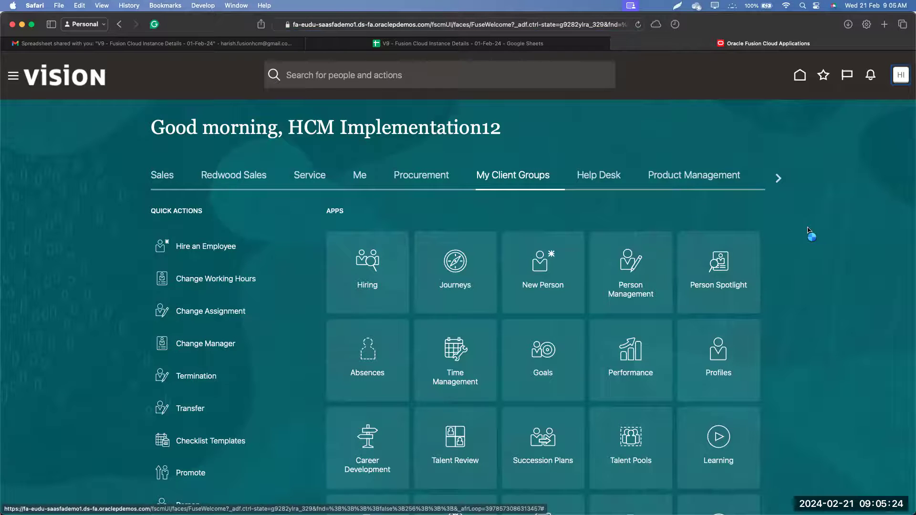
pyautogui.click(718, 232)
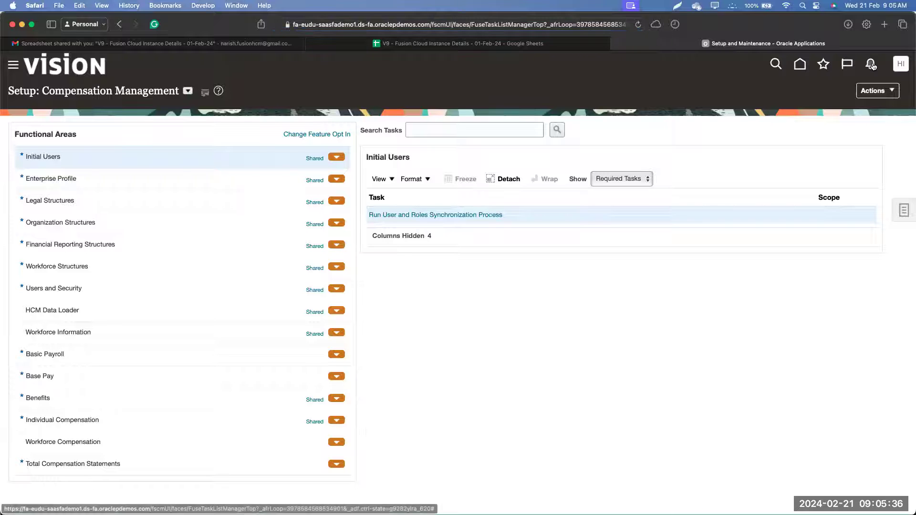
# Step: Go to the offerings overview and select the Recruiting and Candidate Experience offering
pyautogui.click(874, 91)
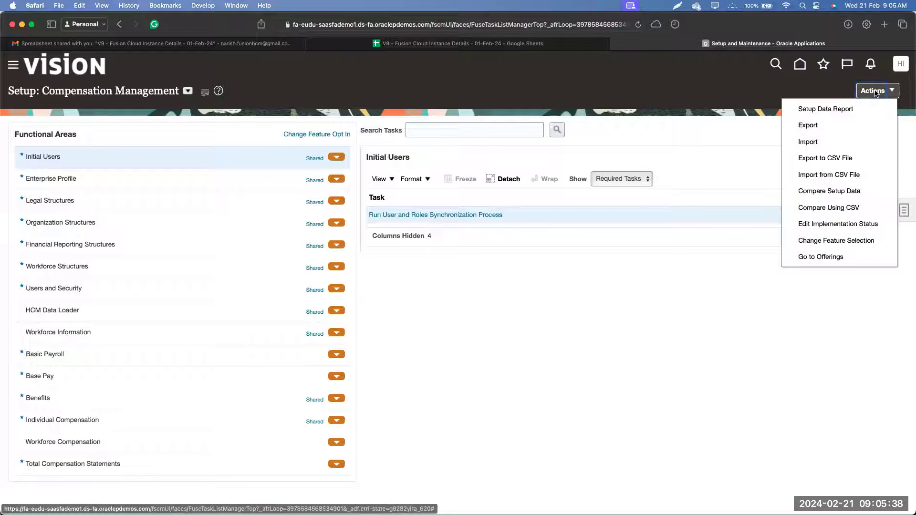
pyautogui.click(824, 257)
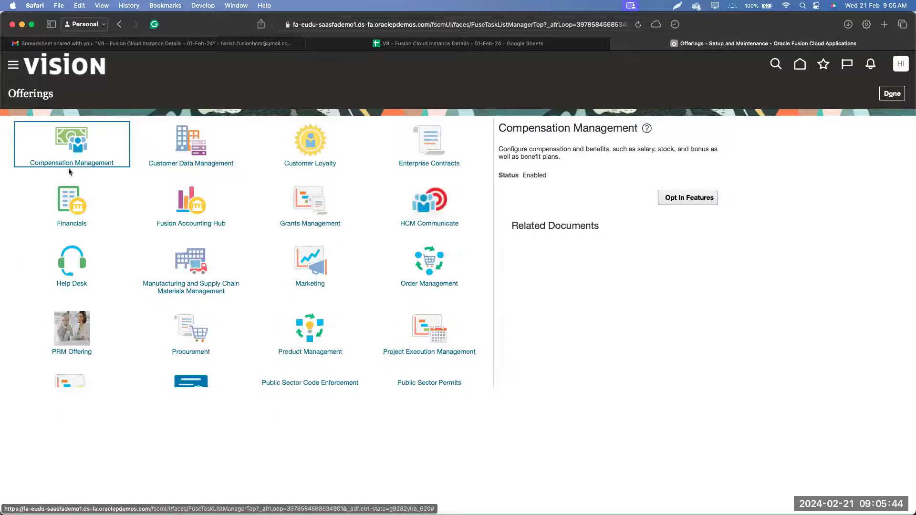
pyautogui.scroll(-8, 376, 277)
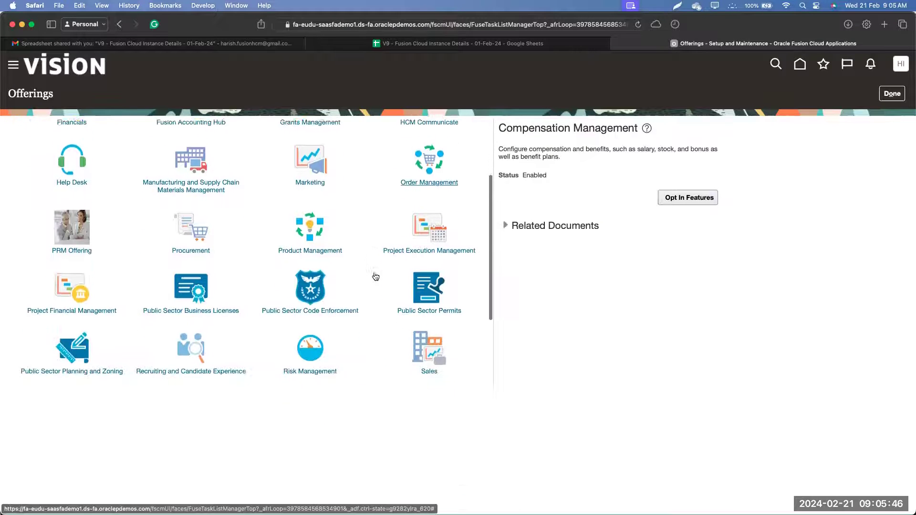
pyautogui.scroll(-1, 375, 276)
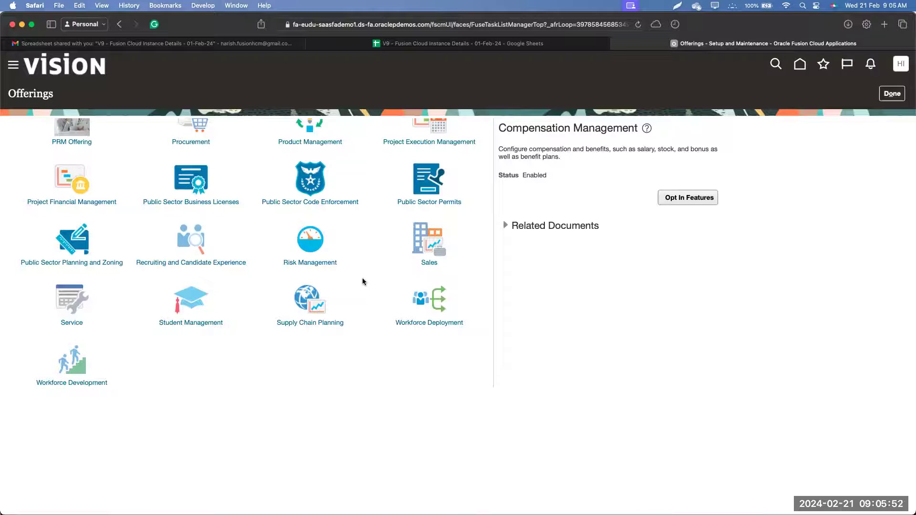
pyautogui.click(177, 264)
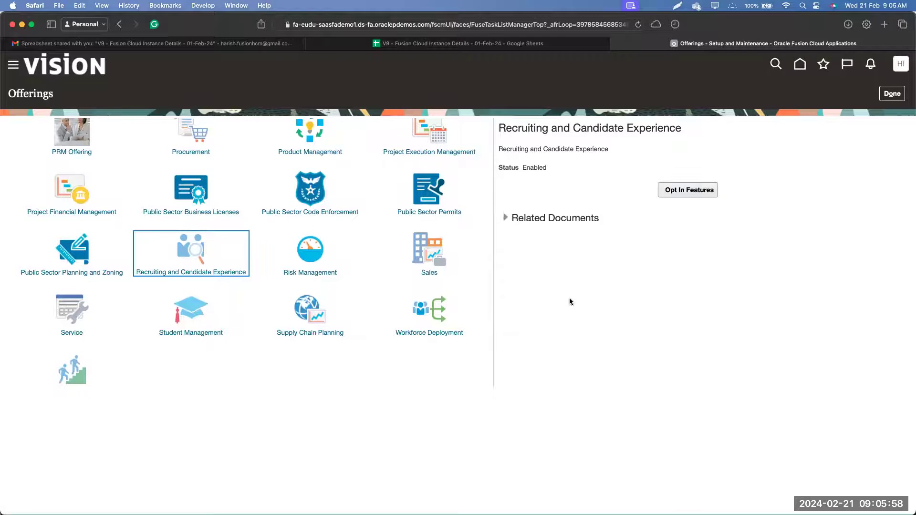
# Step: Examine the opt-in features of Recruiting and Candidate Experience, including Recruiting Booster, and return to the setup page
pyautogui.click(691, 193)
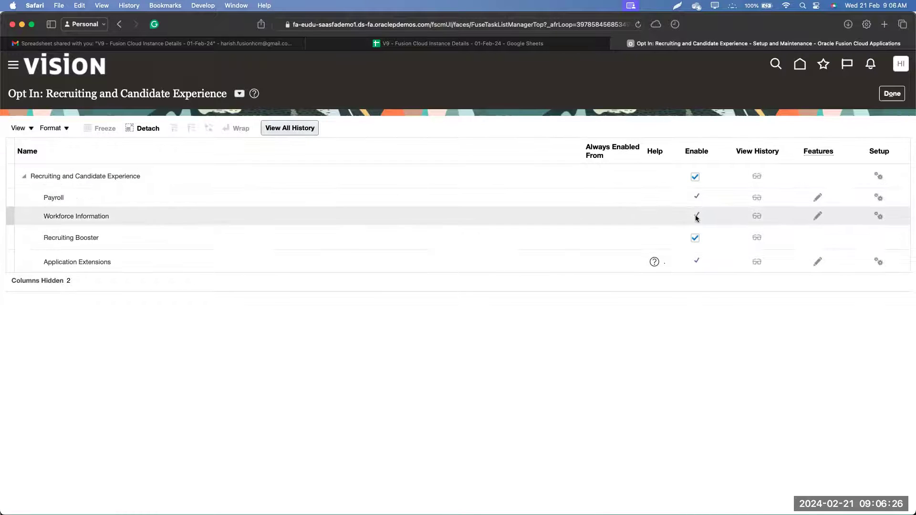
pyautogui.click(86, 238)
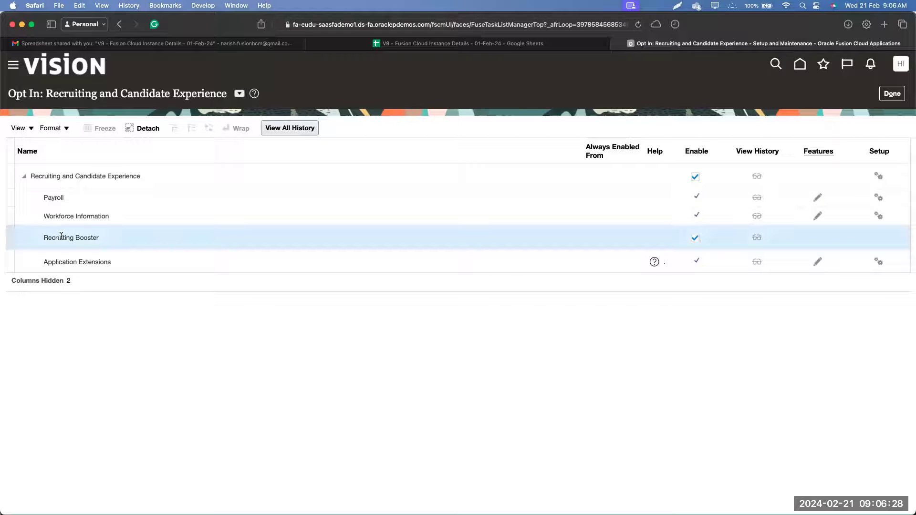
pyautogui.moveTo(48, 237); pyautogui.dragTo(106, 238)
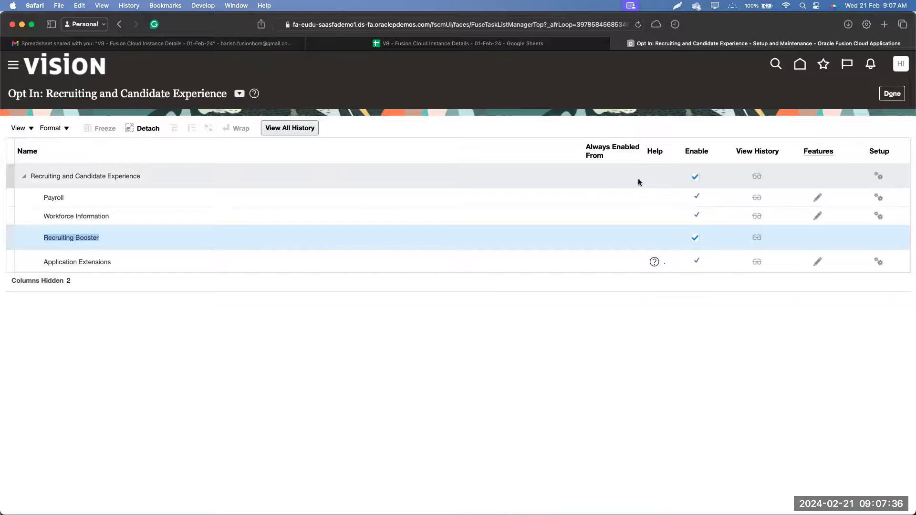
pyautogui.click(886, 94)
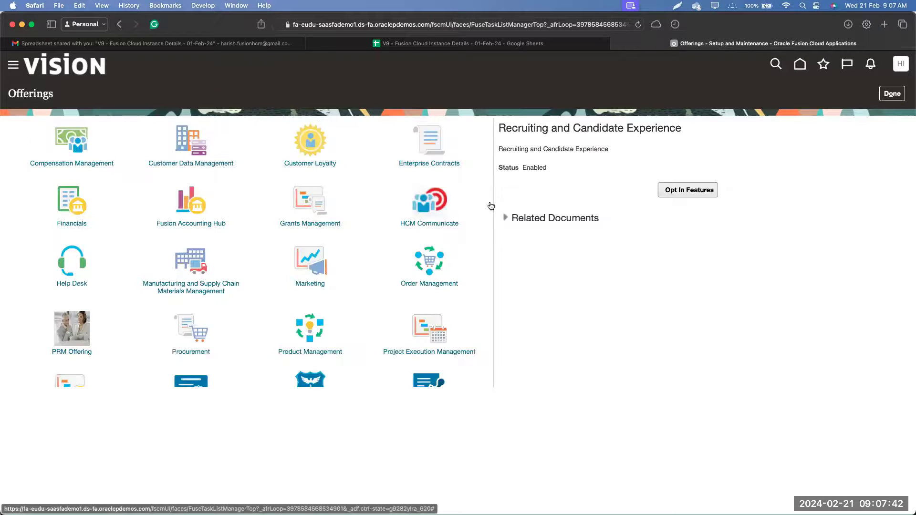
pyautogui.click(892, 94)
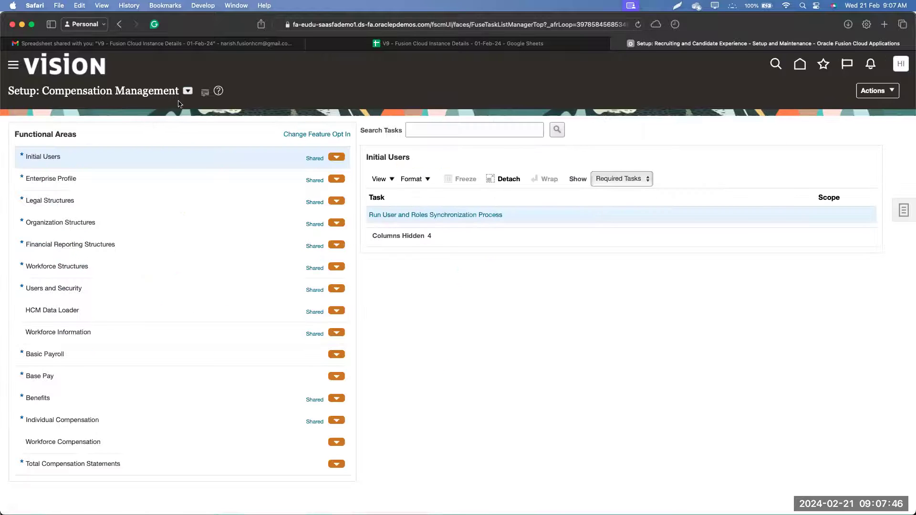
# Step: Switch the setup page from Compensation Management to the Recruiting and Candidate Experience offering
pyautogui.click(188, 90)
pyautogui.scroll(-3, 224, 149)
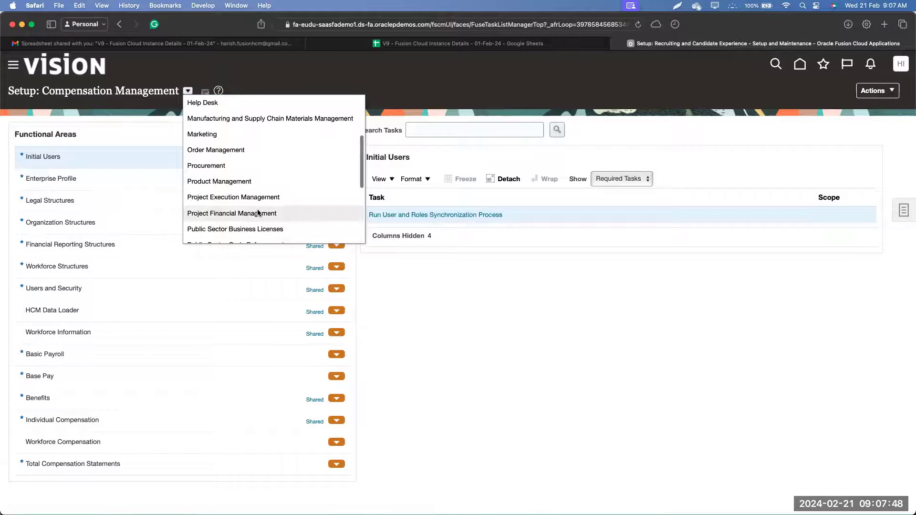
pyautogui.scroll(-2, 256, 210)
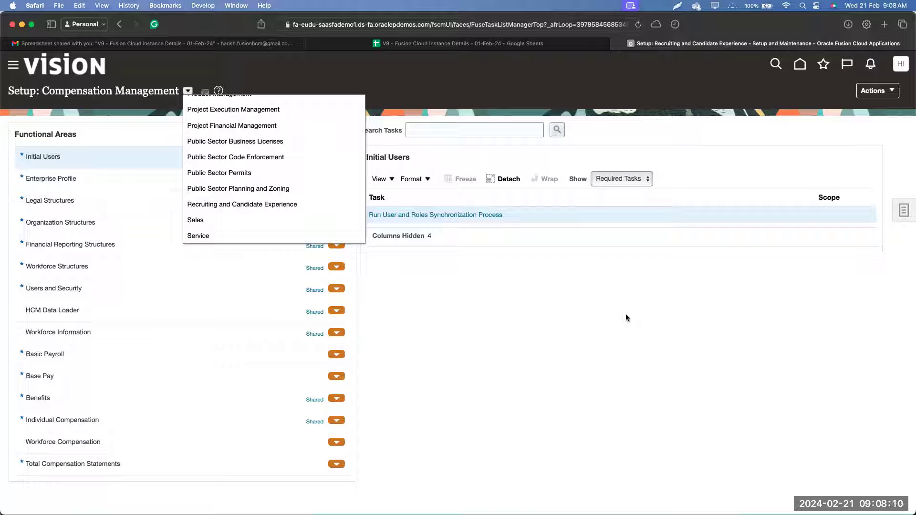
pyautogui.click(549, 297)
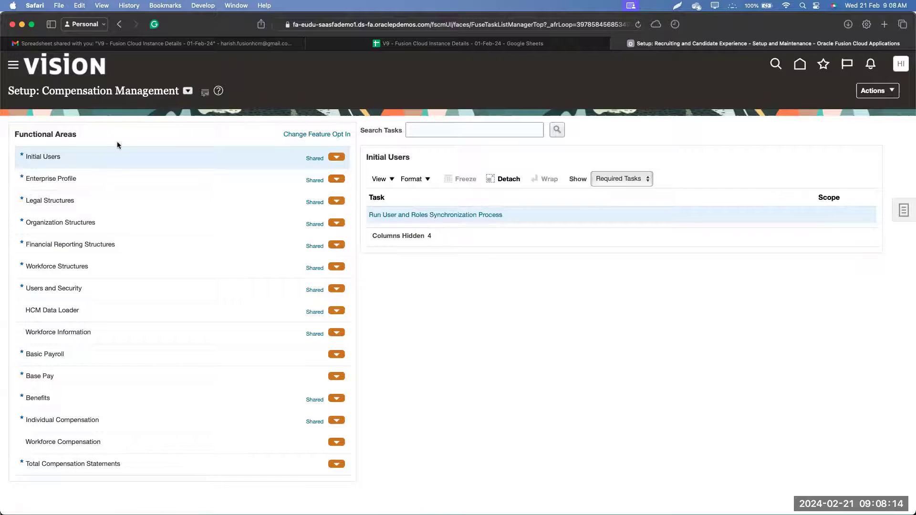
pyautogui.click(189, 91)
pyautogui.scroll(-10, 272, 191)
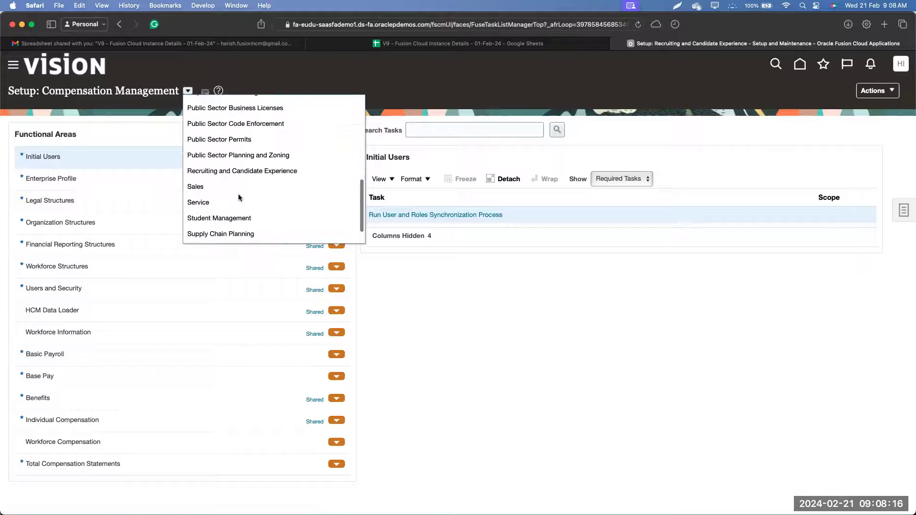
pyautogui.click(267, 148)
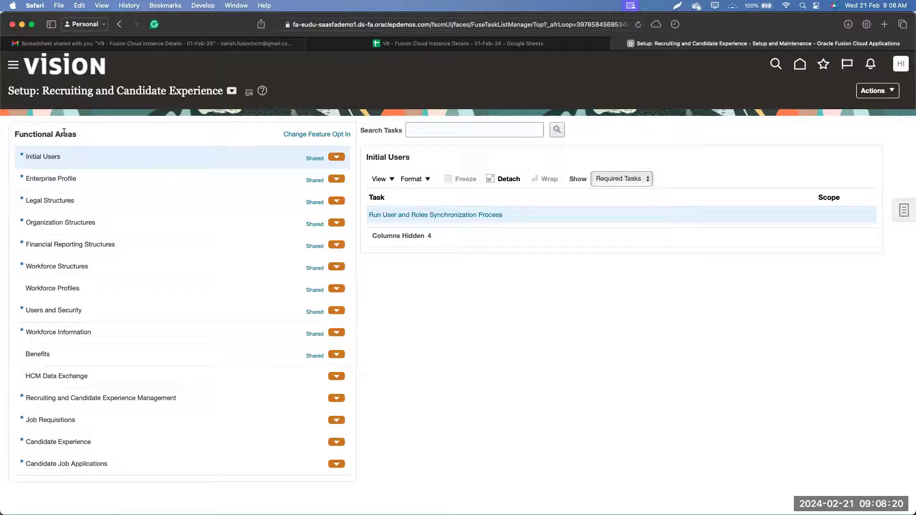
# Step: Review all functional areas listed for the Recruiting and Candidate Experience offering
pyautogui.scroll(-4, 113, 246)
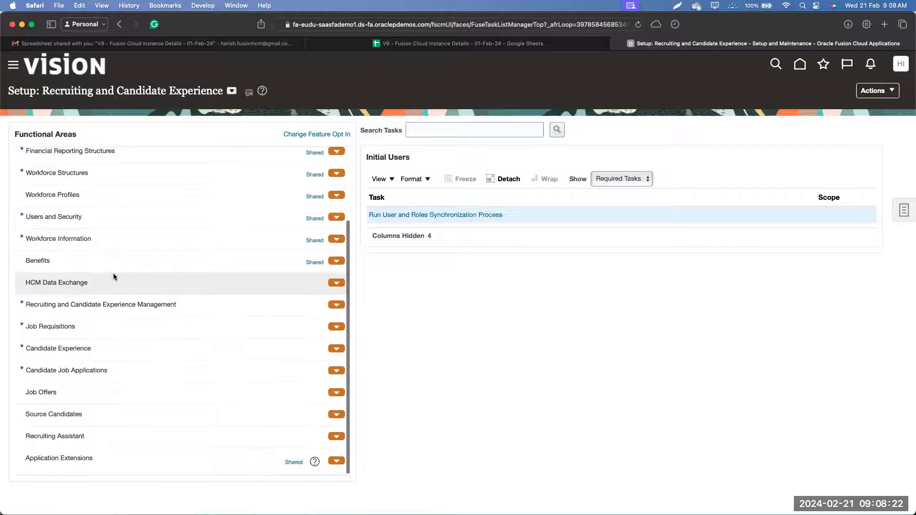
pyautogui.scroll(4, 113, 239)
pyautogui.scroll(-4, 229, 413)
pyautogui.scroll(4, 164, 344)
pyautogui.scroll(1, 106, 270)
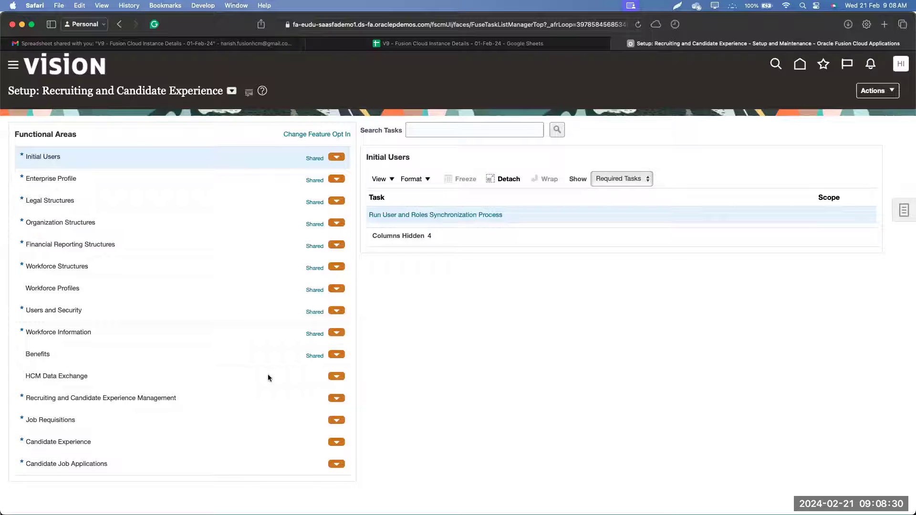
# Step: Circle the Shared labels, Workforce Structures and the recruiting-specific functional areas with on-screen annotations, and clear the markings
pyautogui.moveTo(304, 373); pyautogui.dragTo(289, 201)
pyautogui.click(497, 353)
pyautogui.hotkey('alt', 'Tab')
pyautogui.moveTo(310, 372)
pyautogui.mouseDown()
pyautogui.moveTo(295, 306)
pyautogui.moveTo(292, 151)
pyautogui.moveTo(343, 277)
pyautogui.moveTo(333, 377)
pyautogui.moveTo(299, 375)
pyautogui.mouseUp()
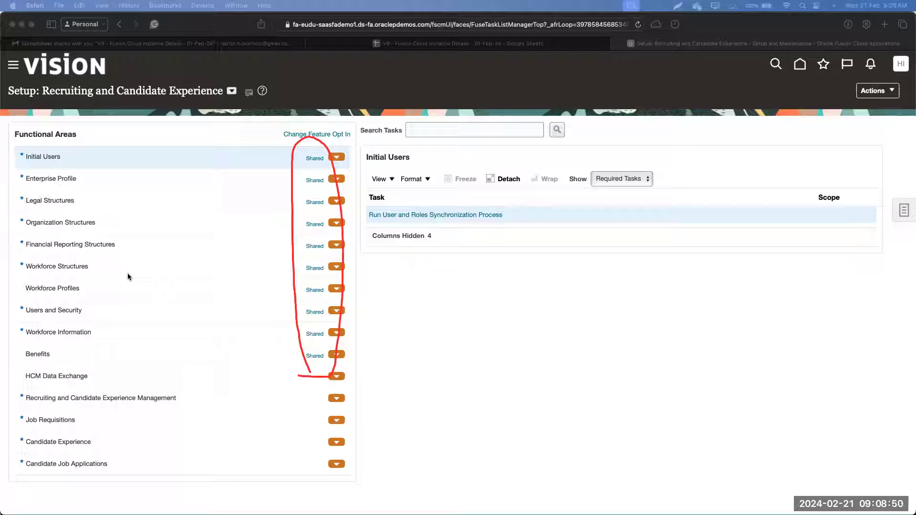
pyautogui.moveTo(29, 279)
pyautogui.mouseDown()
pyautogui.moveTo(102, 264)
pyautogui.moveTo(34, 255)
pyautogui.moveTo(14, 270)
pyautogui.moveTo(43, 281)
pyautogui.mouseUp()
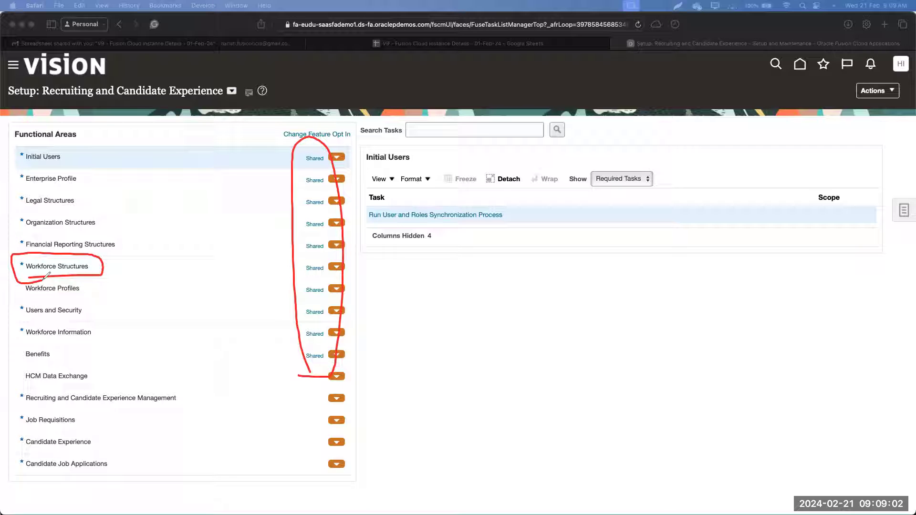
pyautogui.moveTo(42, 470)
pyautogui.mouseDown()
pyautogui.moveTo(7, 432)
pyautogui.moveTo(28, 381)
pyautogui.moveTo(221, 392)
pyautogui.moveTo(312, 376)
pyautogui.moveTo(337, 406)
pyautogui.moveTo(300, 483)
pyautogui.moveTo(12, 473)
pyautogui.mouseUp()
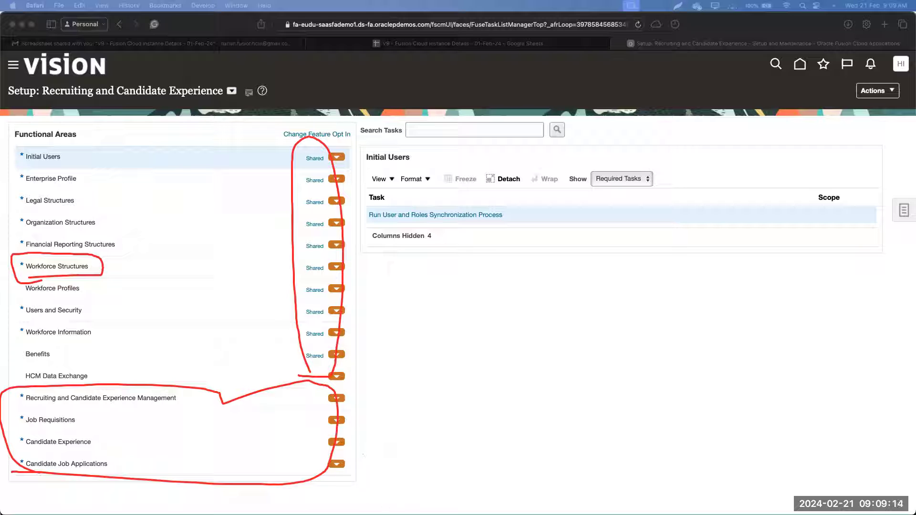
pyautogui.click(508, 454)
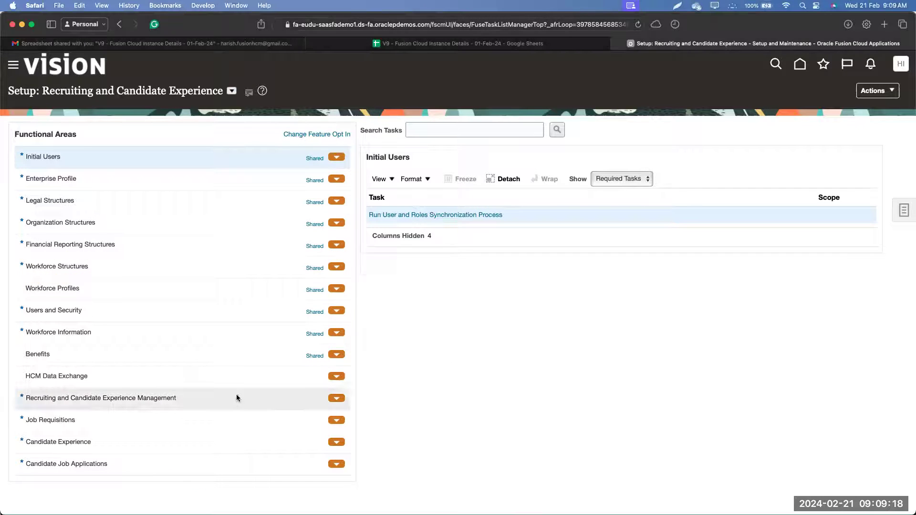
# Step: Display the tasks of the Recruiting and Candidate Experience Management functional area, and glance back at the FSM Features slide
pyautogui.scroll(-4, 204, 419)
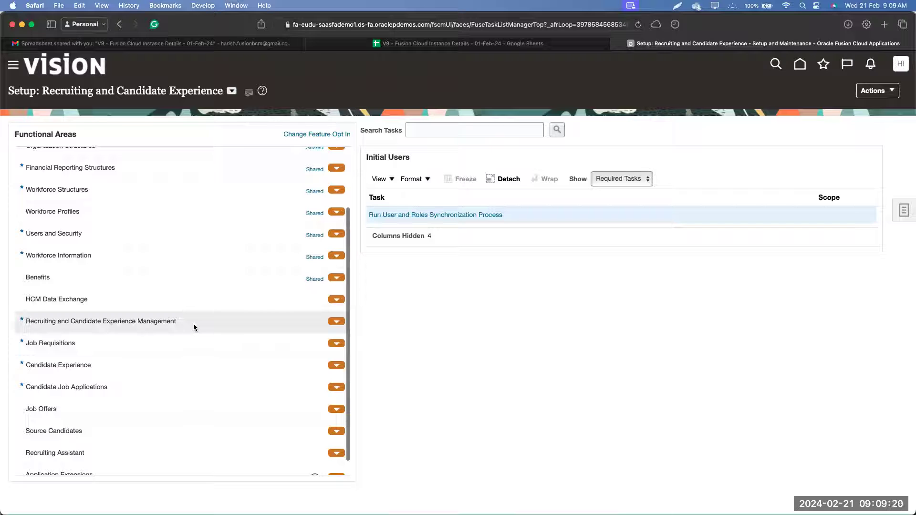
pyautogui.click(146, 346)
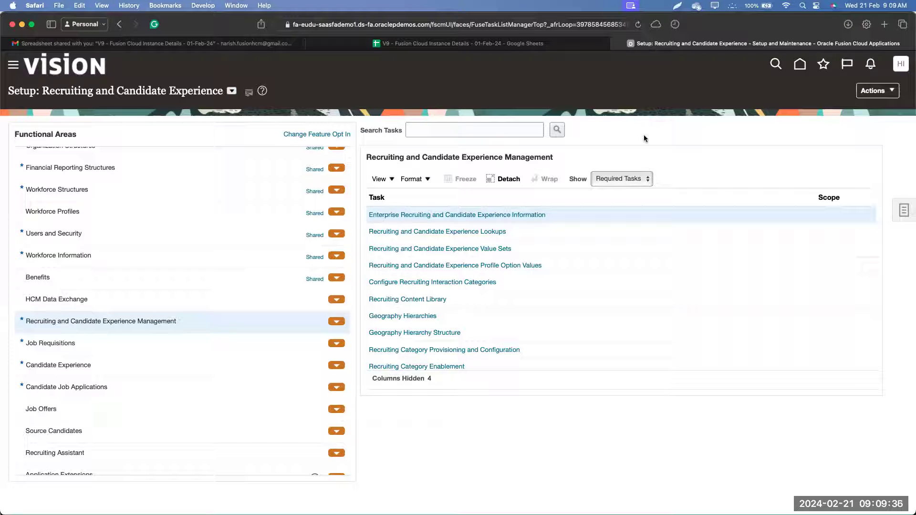
pyautogui.press('super+Tab')
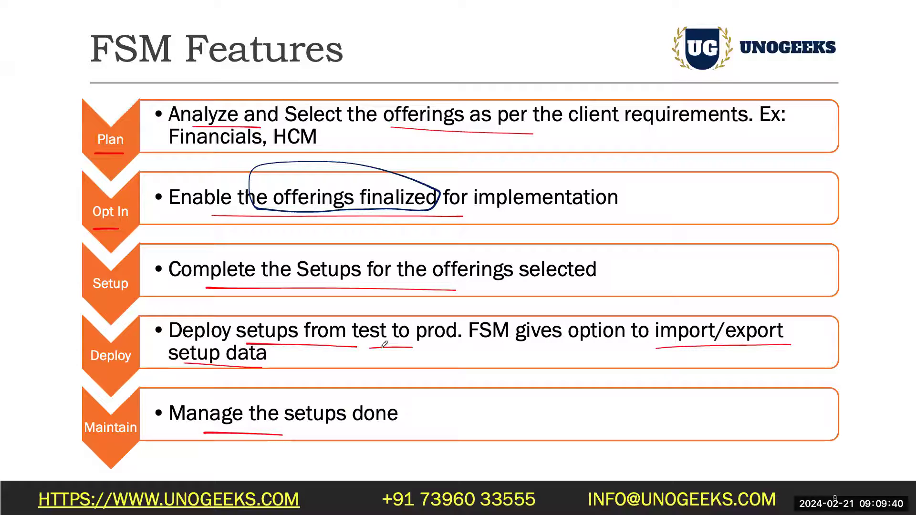
pyautogui.press('super+Tab')
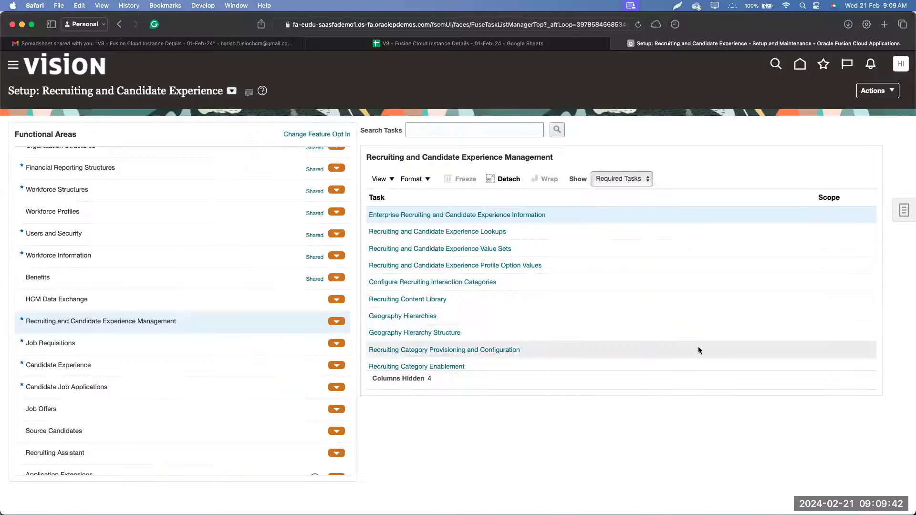
# Step: Check the export options available for the whole Recruiting and Candidate Experience offering without starting an export
pyautogui.click(877, 91)
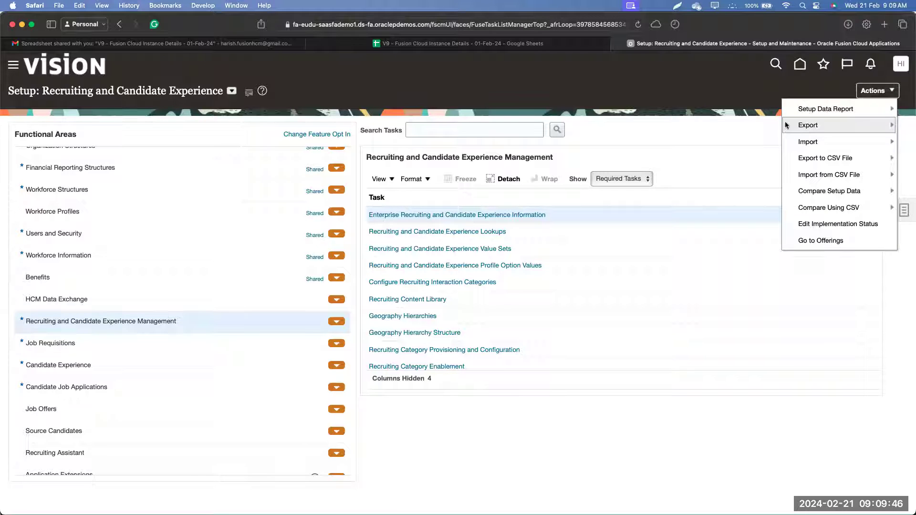
pyautogui.moveTo(824, 126)
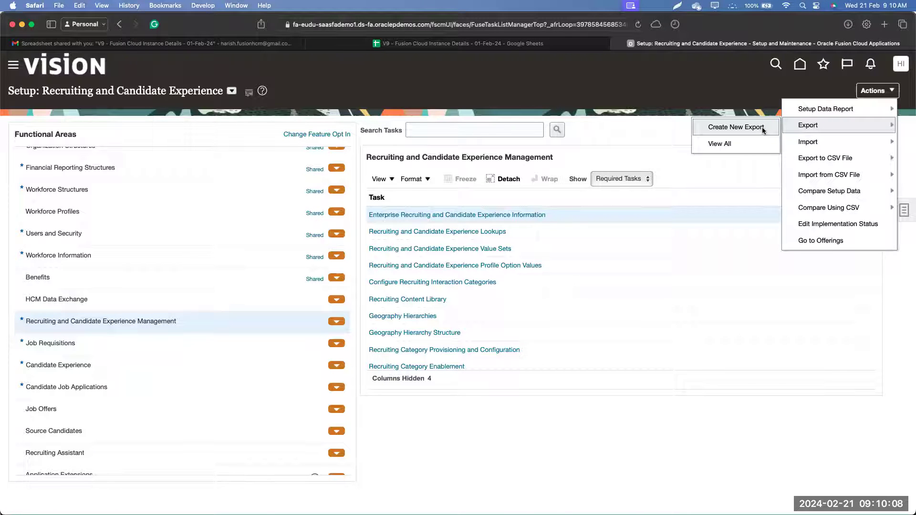
pyautogui.click(703, 160)
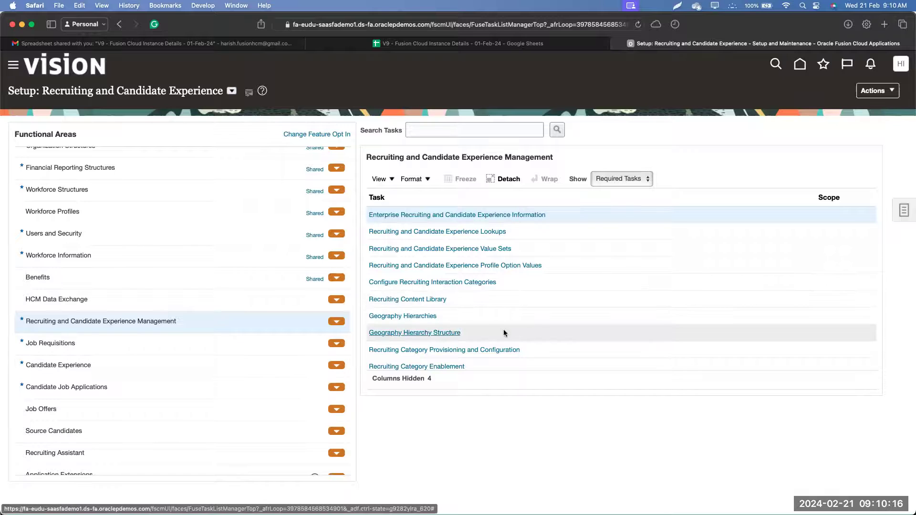
# Step: Select the Geography Hierarchies task and show the Actions column in the task table
pyautogui.click(526, 317)
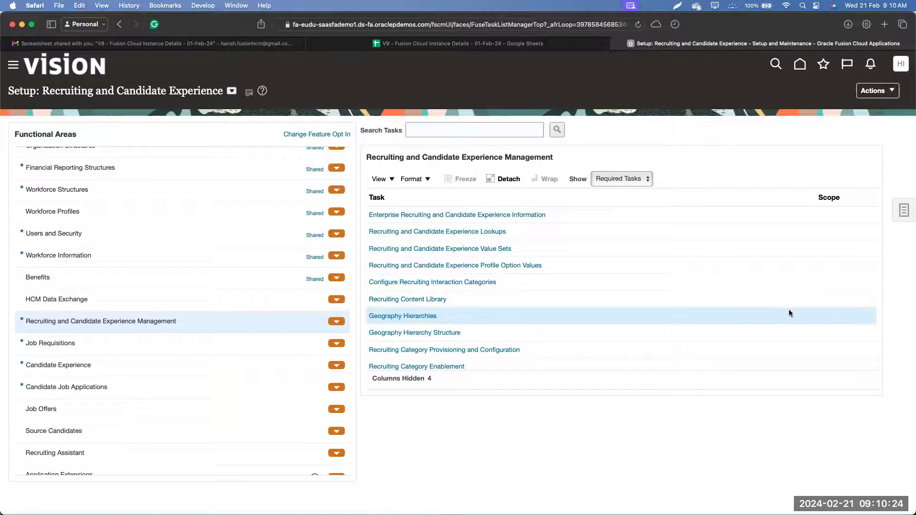
pyautogui.click(392, 180)
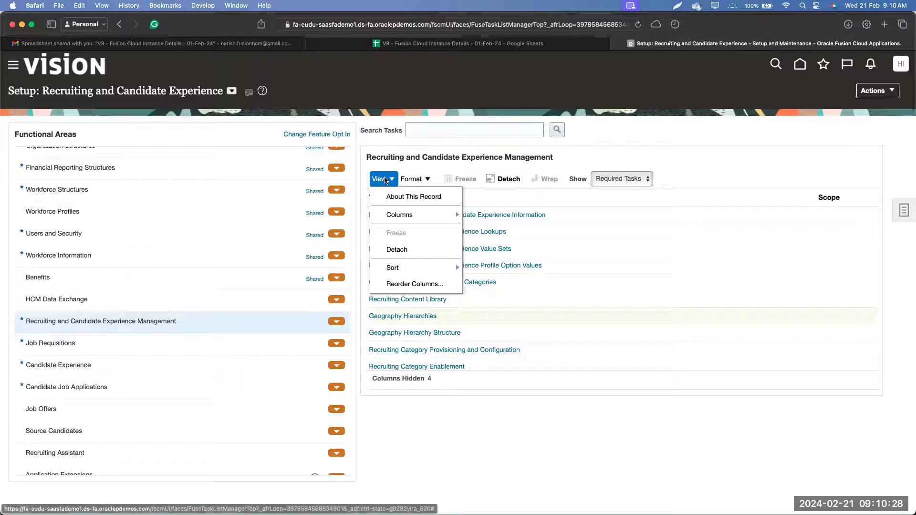
pyautogui.moveTo(424, 215)
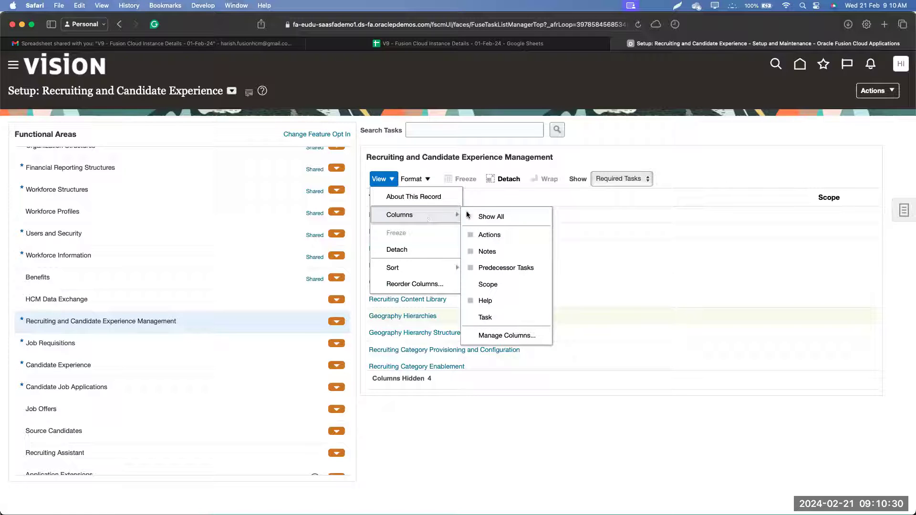
pyautogui.click(471, 235)
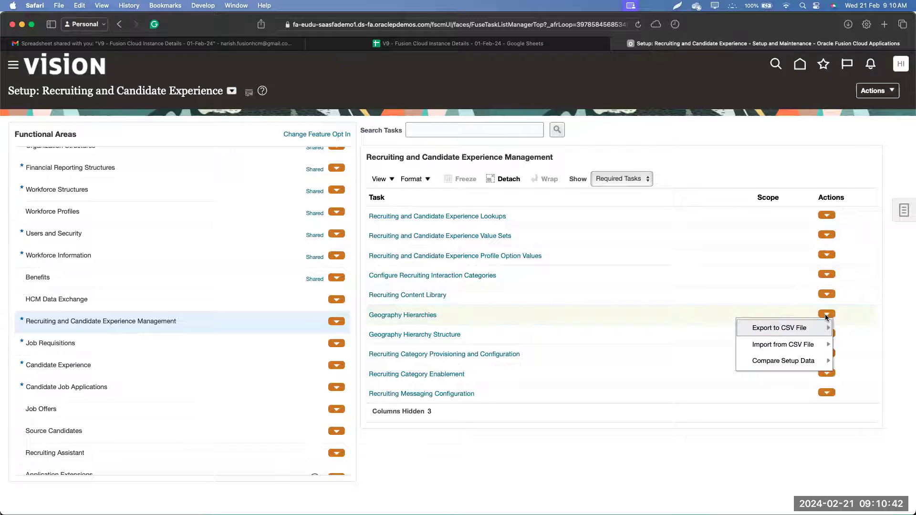
# Step: Create and submit a new setup data export to CSV file for the Geography Hierarchies task
pyautogui.moveTo(752, 330)
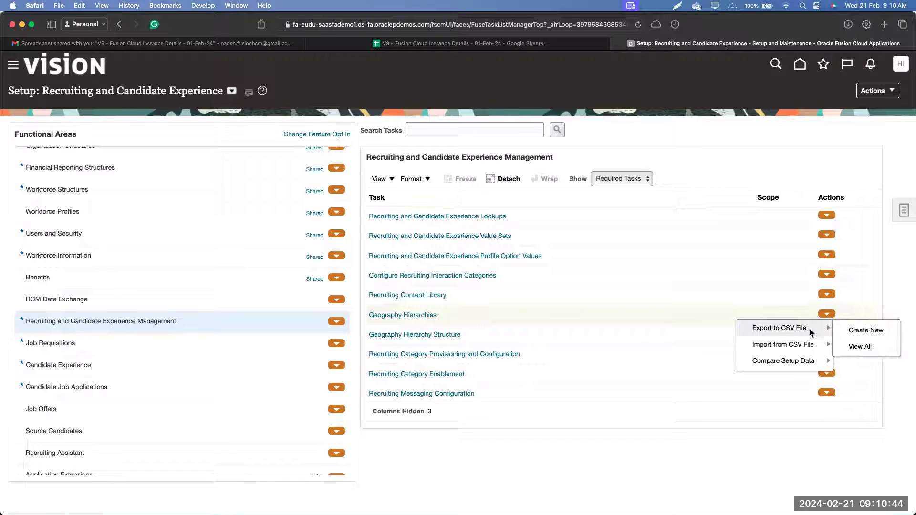
pyautogui.click(852, 329)
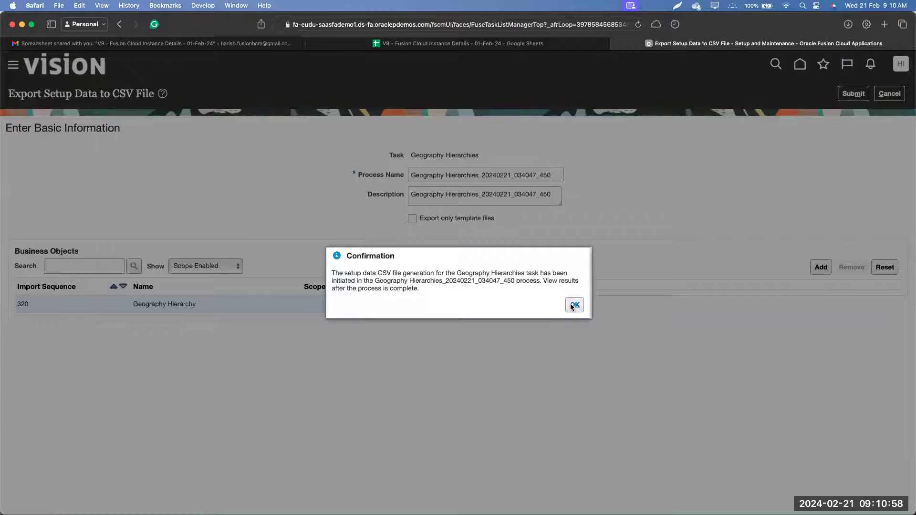
pyautogui.click(572, 305)
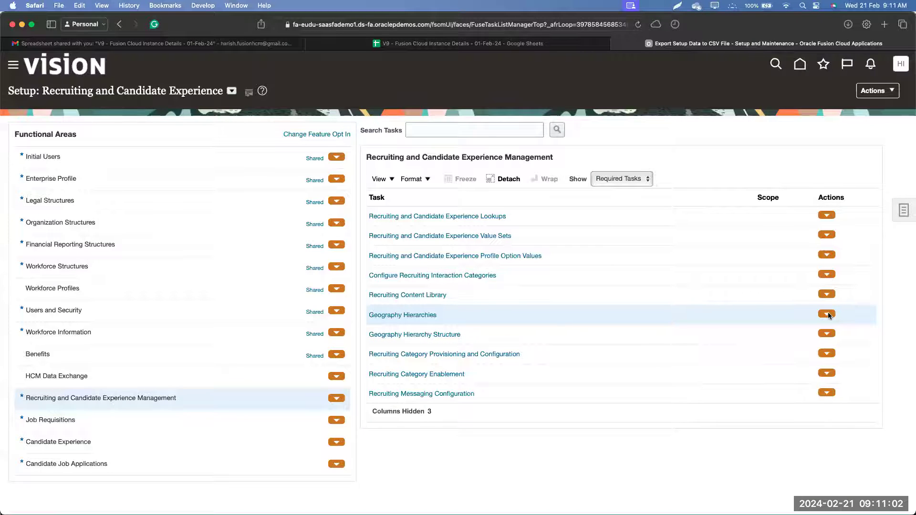
# Step: Open the progress details of the running Geography Hierarchies CSV export
pyautogui.click(827, 314)
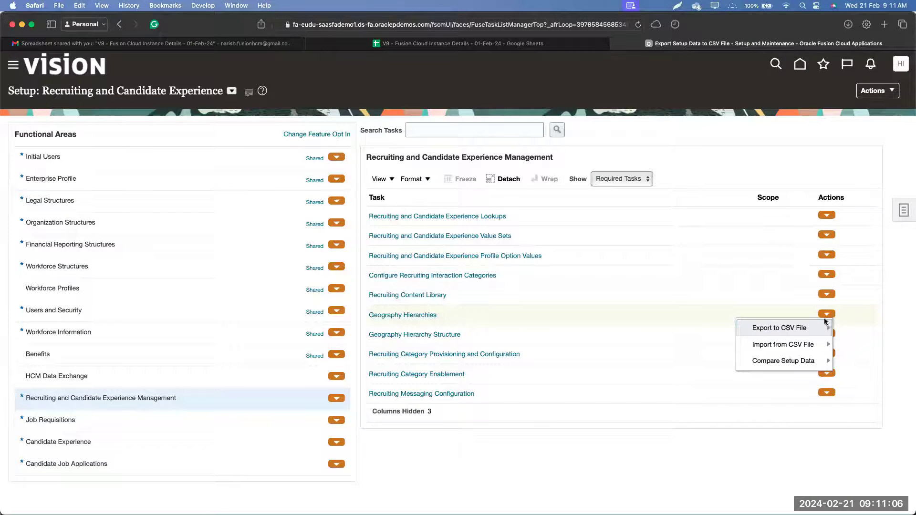
pyautogui.moveTo(800, 330)
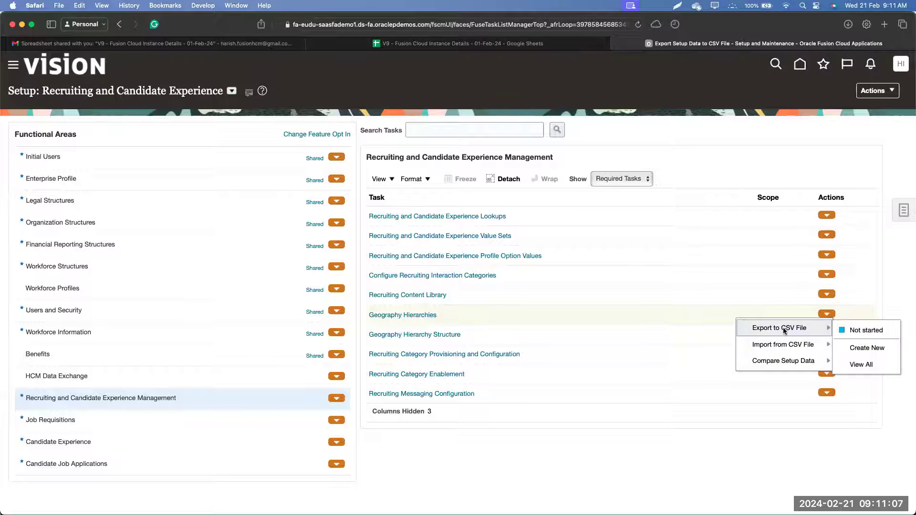
pyautogui.click(862, 331)
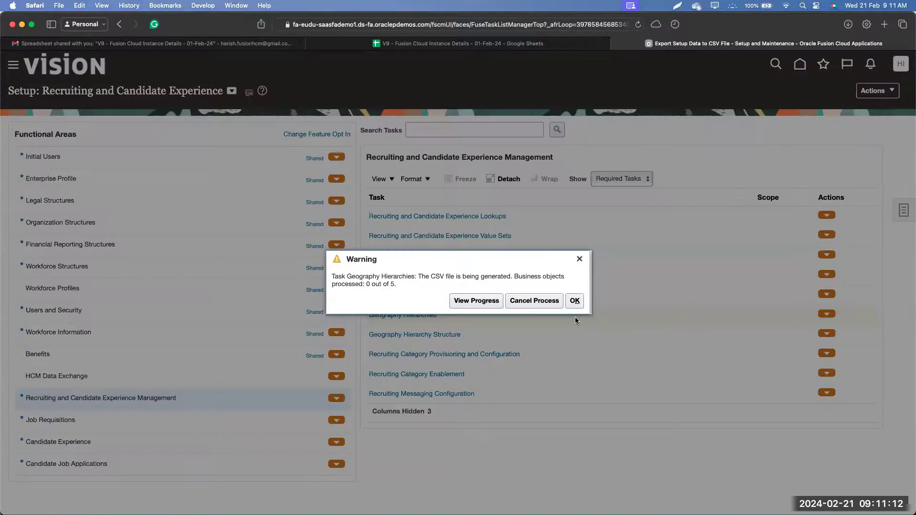
pyautogui.click(462, 302)
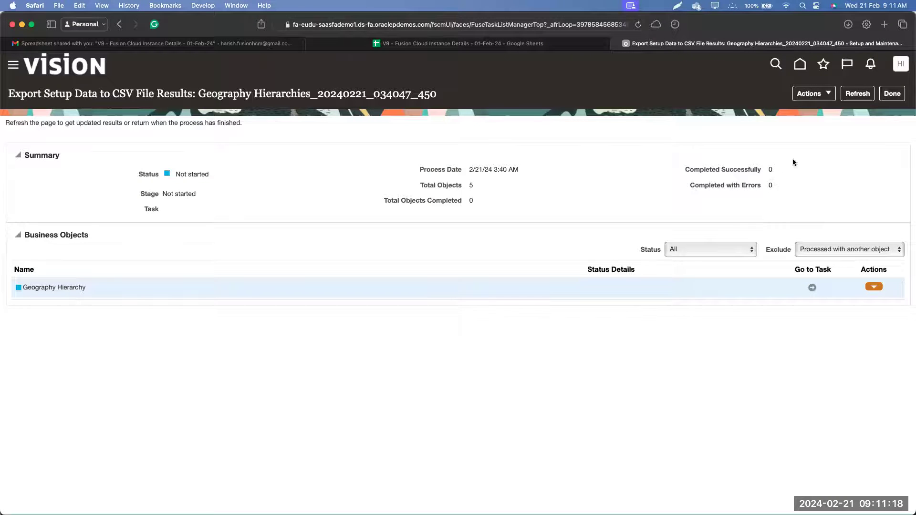
# Step: Refresh the Geography Hierarchies export results repeatedly to monitor the process status, and return to the setup page
pyautogui.click(861, 100)
pyautogui.click(863, 98)
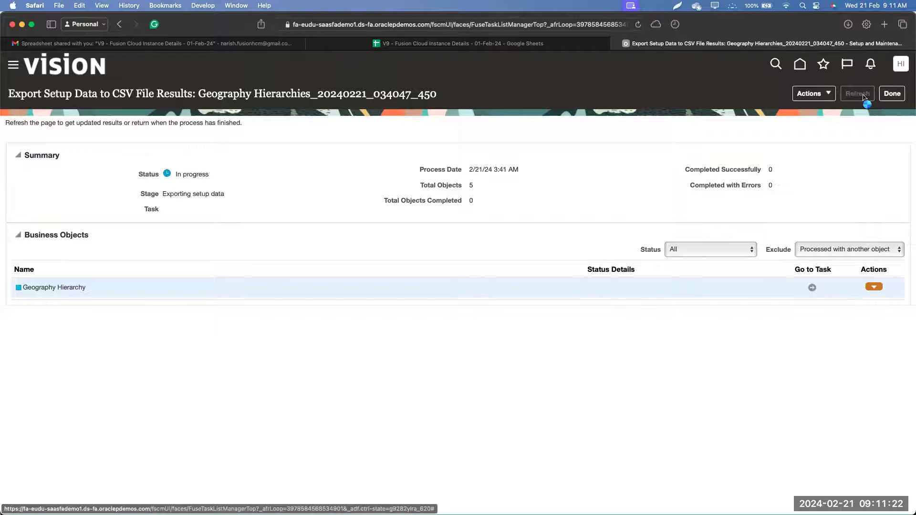
pyautogui.click(863, 98)
pyautogui.click(864, 98)
pyautogui.click(861, 98)
pyautogui.click(859, 98)
pyautogui.click(859, 98)
pyautogui.click(858, 98)
pyautogui.click(858, 97)
pyautogui.click(857, 97)
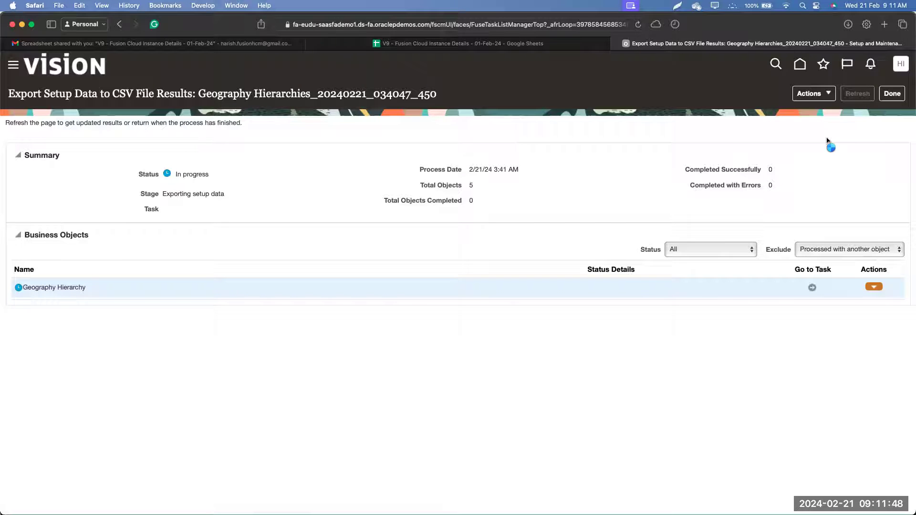
pyautogui.click(858, 96)
pyautogui.click(858, 101)
pyautogui.click(859, 99)
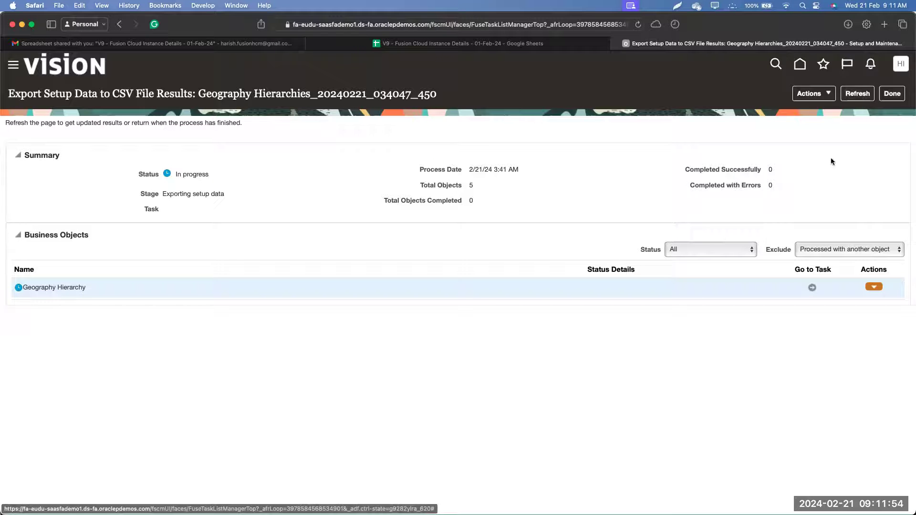
pyautogui.click(858, 95)
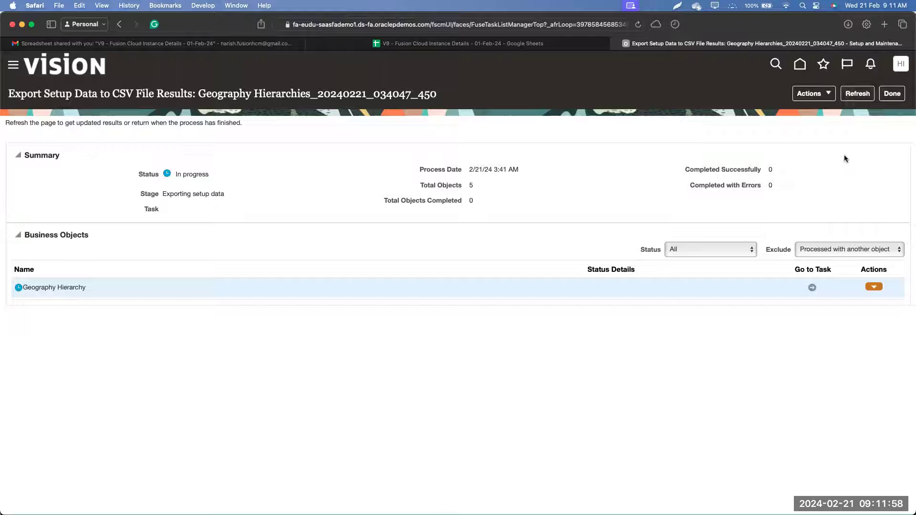
pyautogui.click(858, 97)
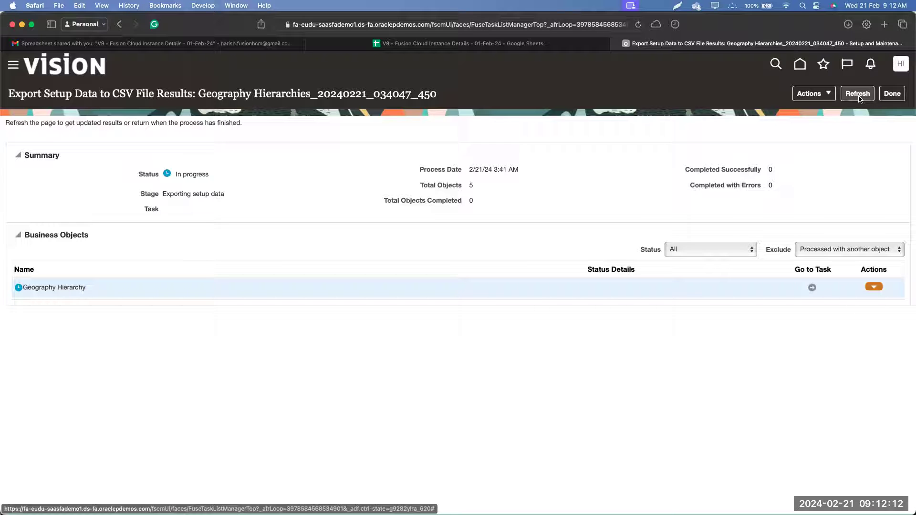
pyautogui.click(848, 95)
pyautogui.click(847, 95)
pyautogui.click(848, 95)
pyautogui.click(861, 96)
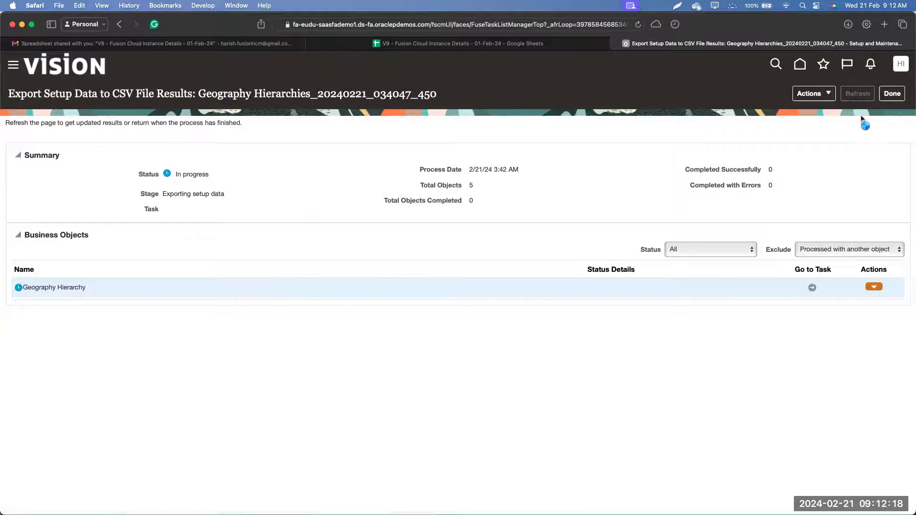
pyautogui.click(891, 95)
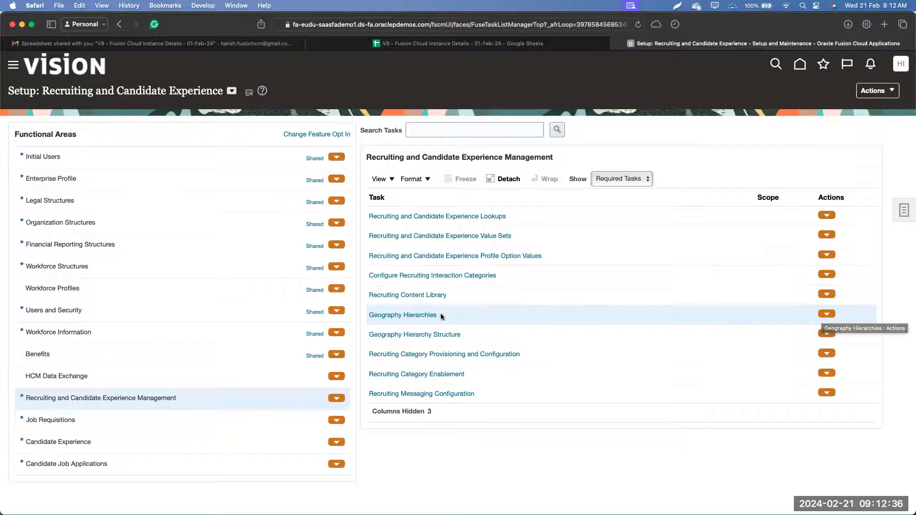
# Step: View the page for creating a CSV import for the Geography Hierarchies task, and leave it without importing a file
pyautogui.click(822, 314)
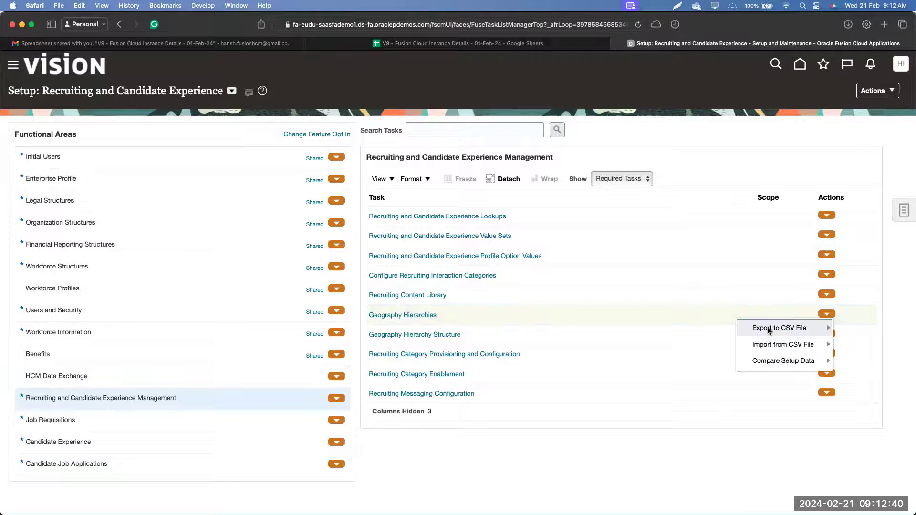
pyautogui.moveTo(758, 346)
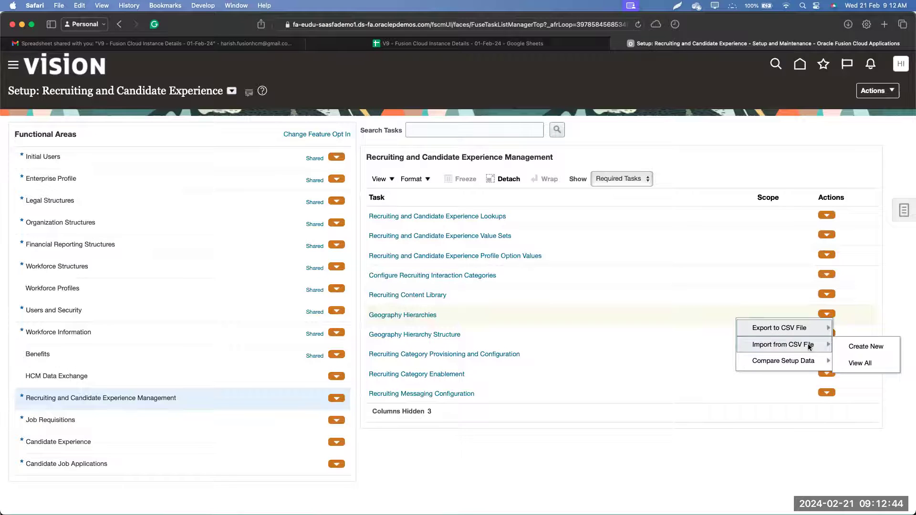
pyautogui.click(854, 348)
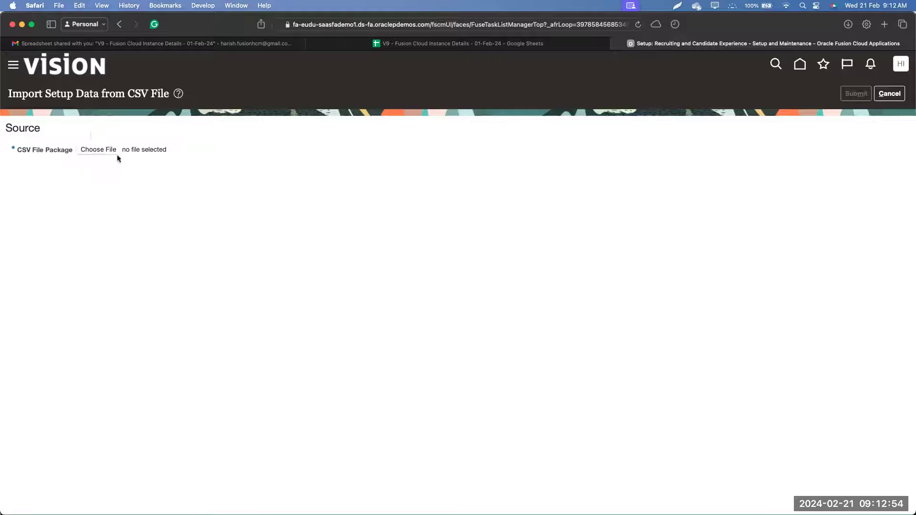
pyautogui.click(884, 95)
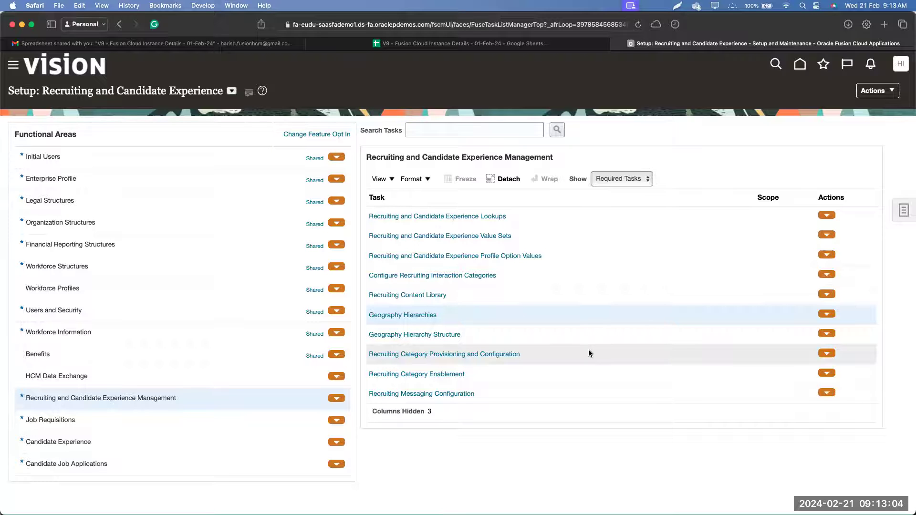
# Step: Switch to the HCM Course agenda workbook in Excel, review the Recruiting and Candidate Experience Management topics, and return to the browser
pyautogui.hotkey('ctrl', 'Up')
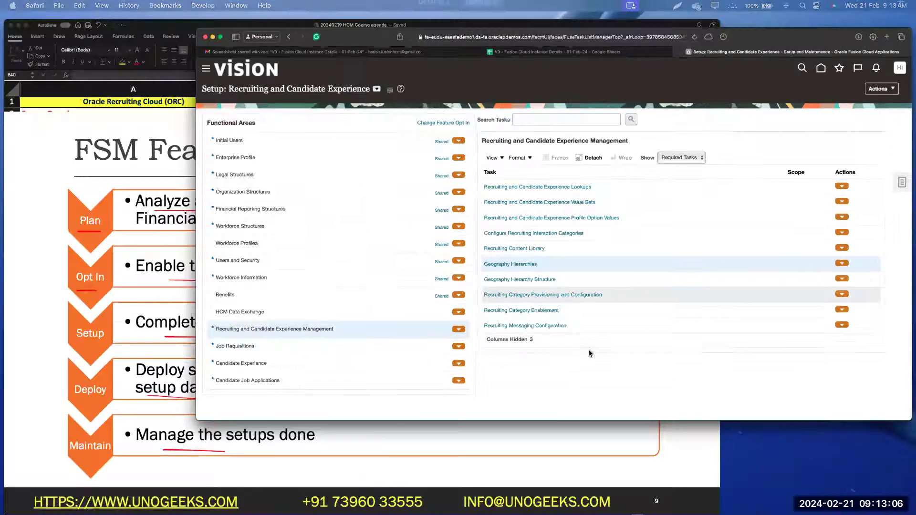
pyautogui.click(351, 275)
pyautogui.scroll(-8, 351, 275)
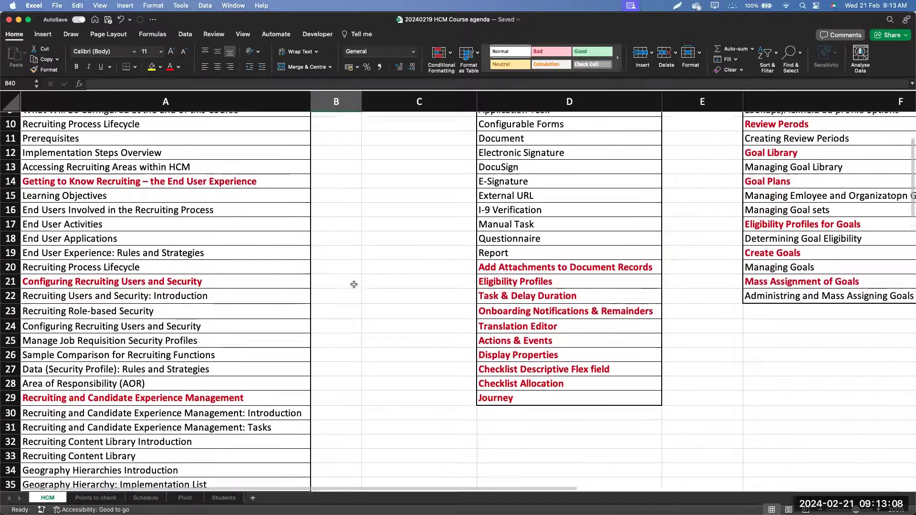
pyautogui.scroll(-2, 354, 285)
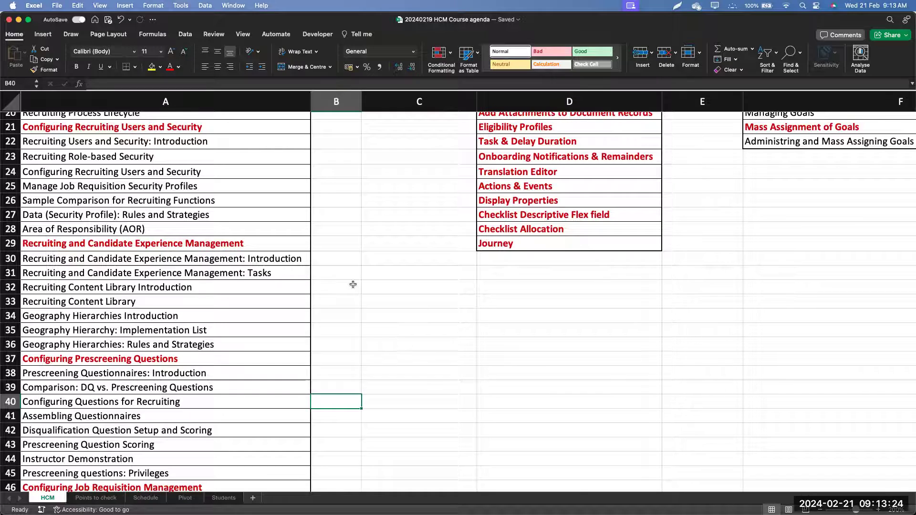
pyautogui.press('super+Tab')
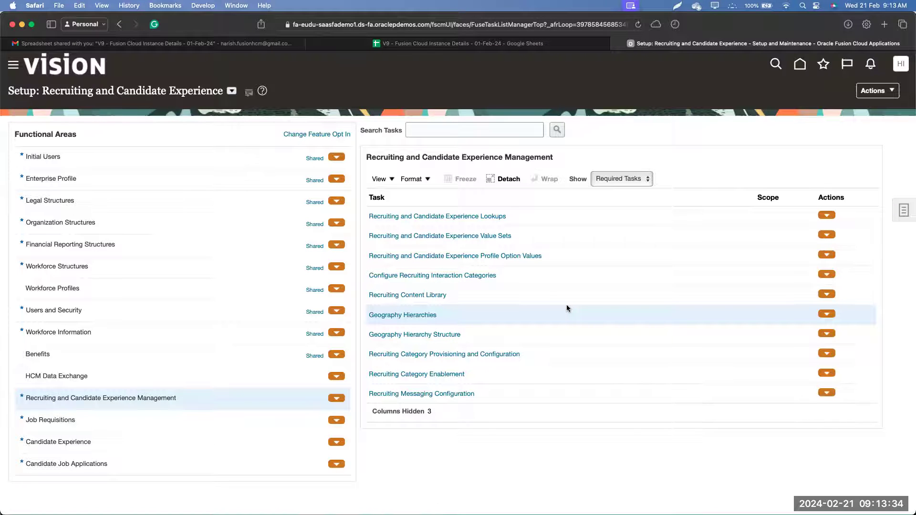
# Step: Open the DS0_21.09.23 Geography Hierarchy from the Geography Hierarchies task and review its list of countries
pyautogui.click(416, 321)
pyautogui.click(132, 182)
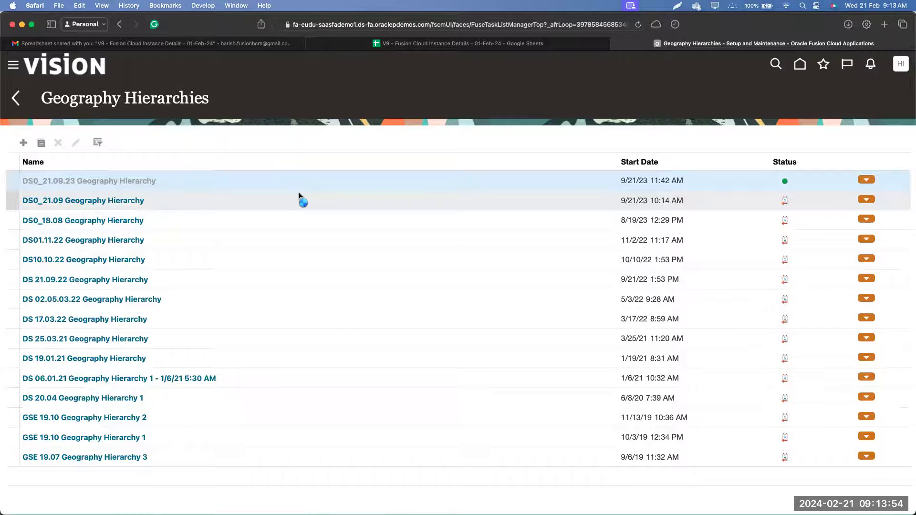
pyautogui.scroll(-5, 181, 284)
pyautogui.scroll(-1, 158, 393)
pyautogui.scroll(-3, 125, 311)
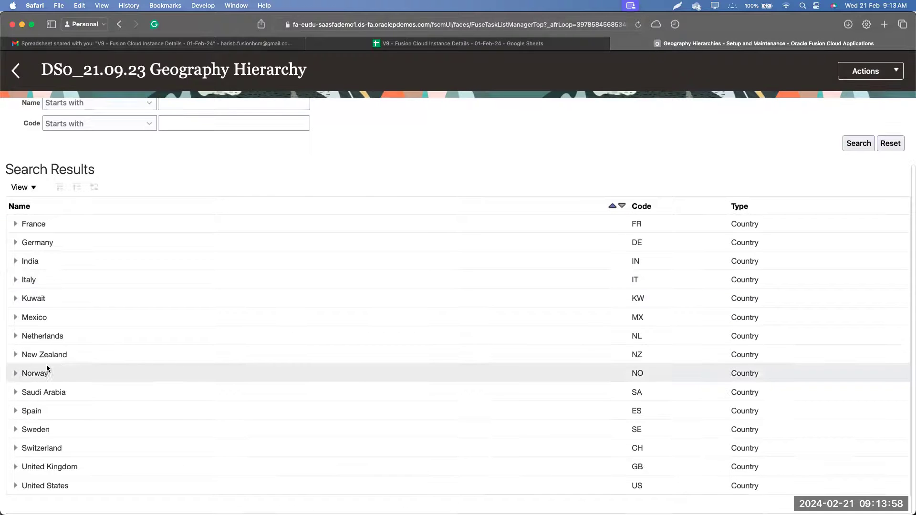
# Step: Expand United States and its CO state in the geography hierarchy to view the cities, and return to the Recruiting and Candidate Experience setup page
pyautogui.click(15, 486)
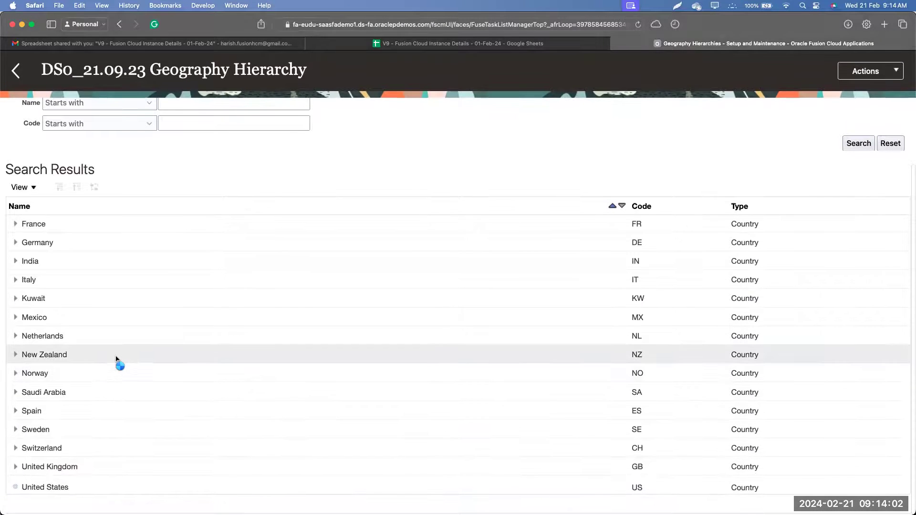
pyautogui.scroll(-6, 168, 347)
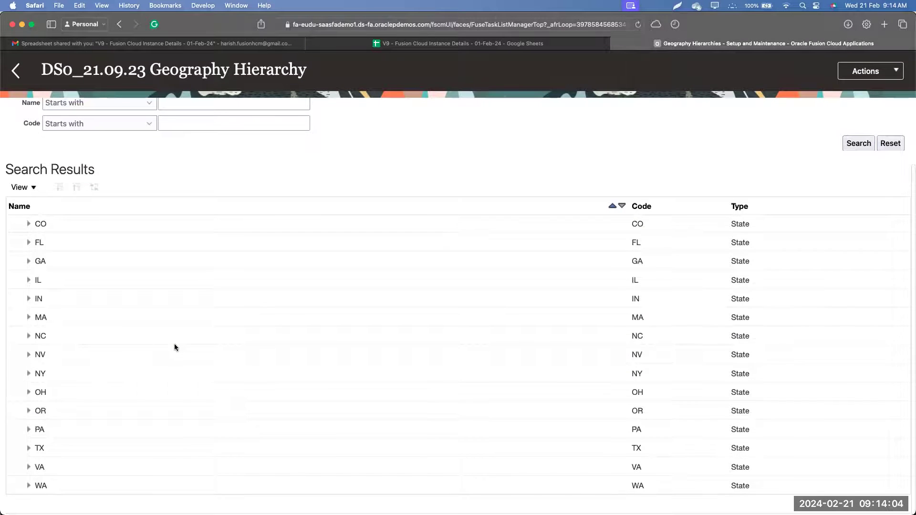
pyautogui.click(29, 224)
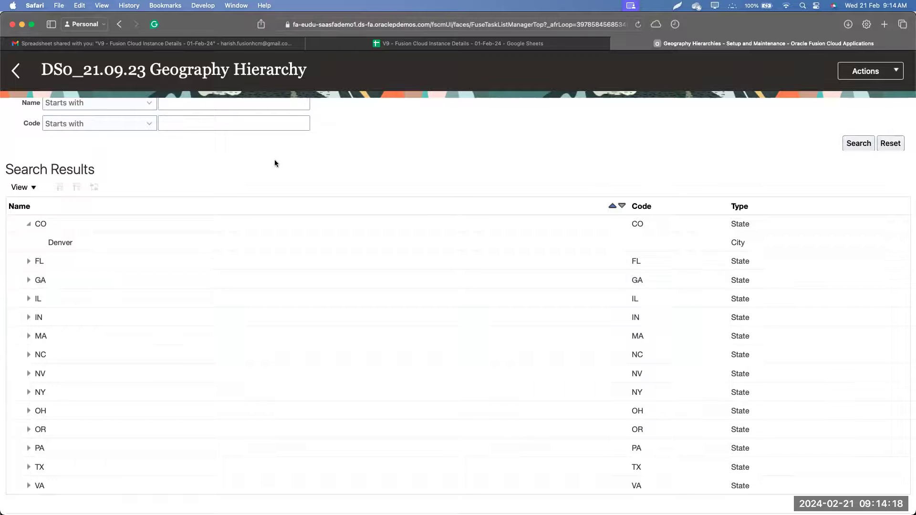
pyautogui.scroll(10, 164, 342)
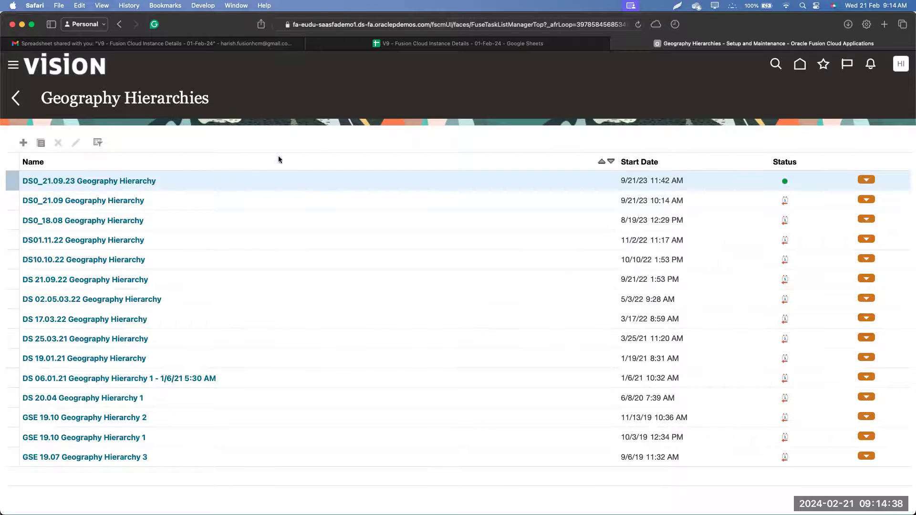
pyautogui.click(20, 107)
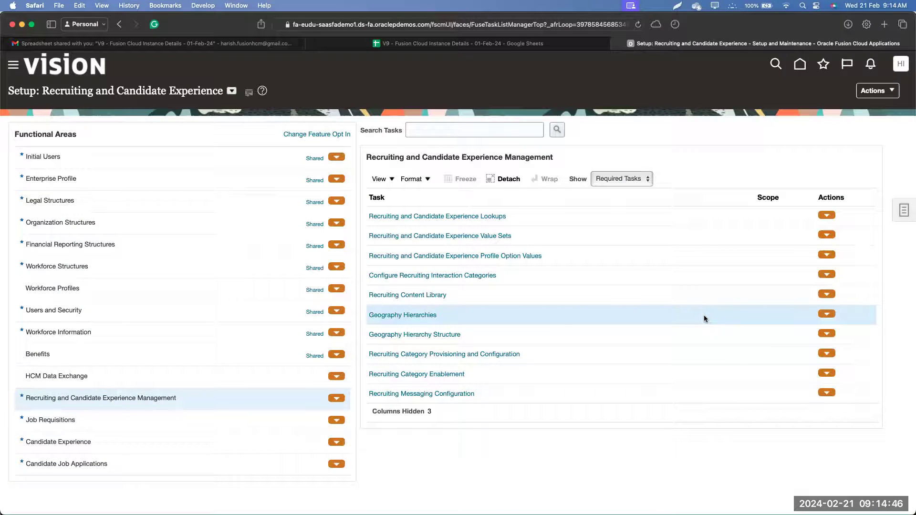
pyautogui.rightClick(742, 318)
pyautogui.moveTo(782, 328)
pyautogui.click(602, 312)
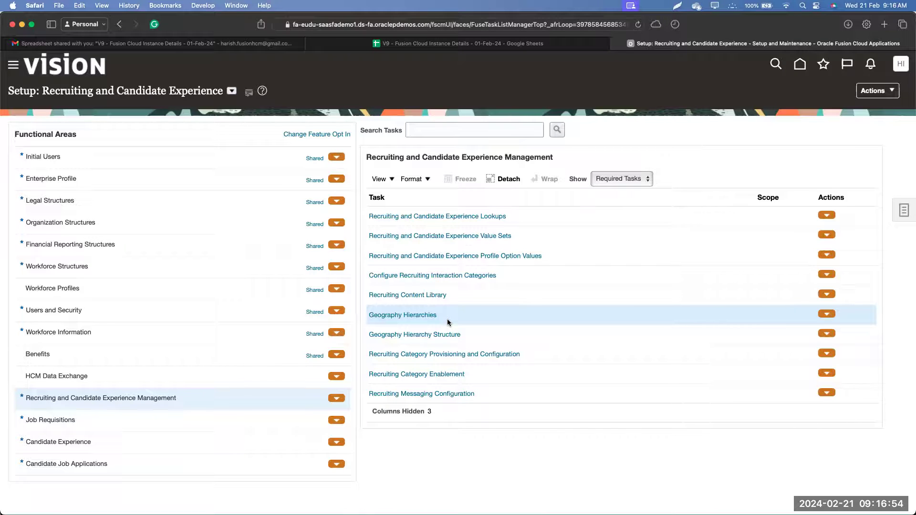
# Step: Switch to the HCM Course agenda workbook in Excel and review the topics from Configuring Prescreening Questions onward
pyautogui.hotkey('ctrl', 'Up')
pyautogui.click(308, 160)
pyautogui.scroll(-4, 244, 318)
pyautogui.scroll(3, 332, 254)
pyautogui.scroll(-5, 357, 256)
pyautogui.scroll(2, 341, 227)
pyautogui.moveTo(340, 227); pyautogui.dragTo(39, 227)
pyautogui.click(94, 230)
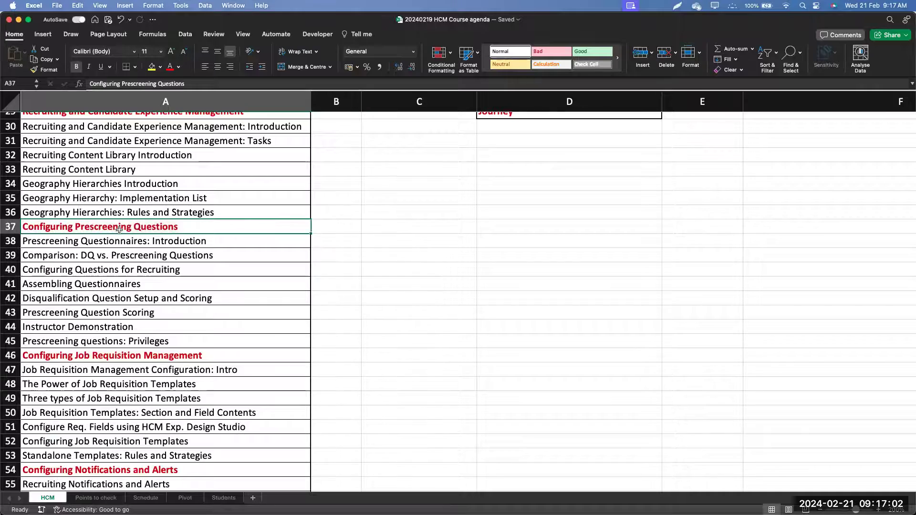
pyautogui.moveTo(342, 230); pyautogui.dragTo(177, 371)
pyautogui.scroll(10, 176, 363)
pyautogui.scroll(8, 175, 361)
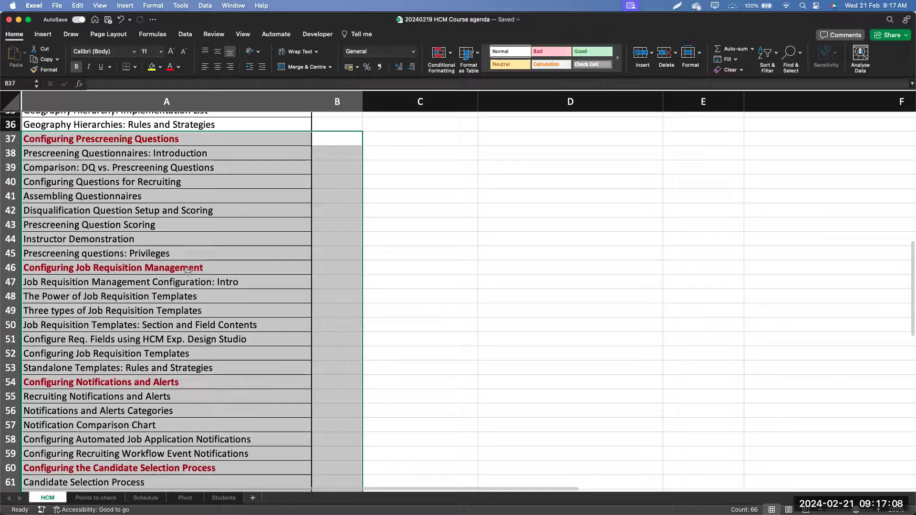
# Step: Switch through the browser to the FSM Features slide show and advance to the Recruiting Process Flow slide
pyautogui.hotkey('ctrl', 'Up')
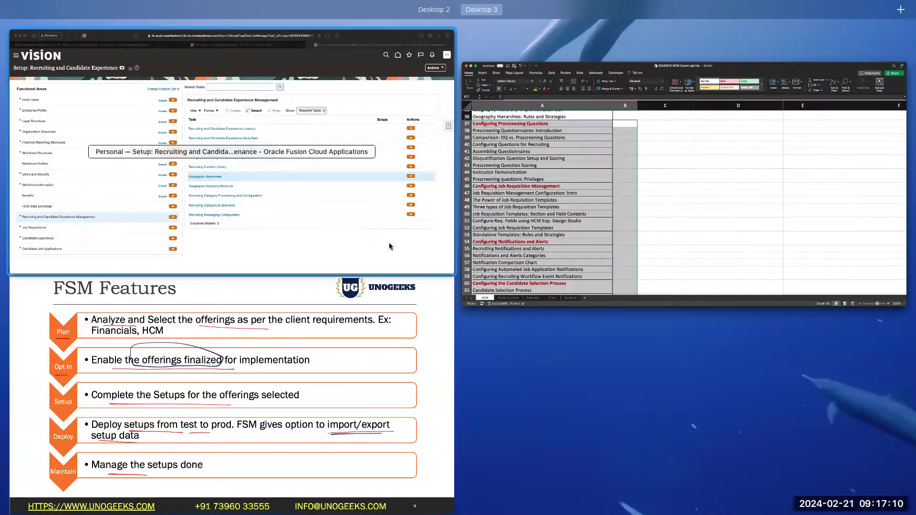
pyautogui.click(396, 226)
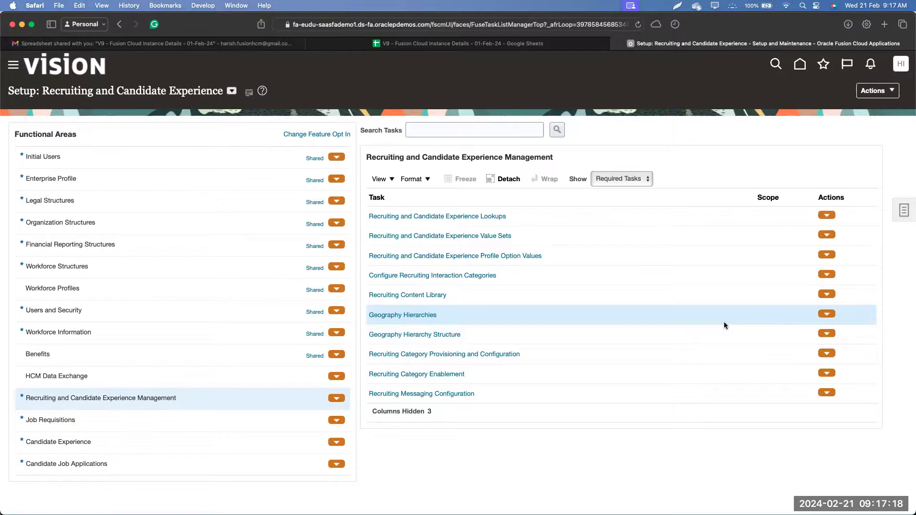
pyautogui.hotkey('ctrl', 'Up')
pyautogui.click(211, 340)
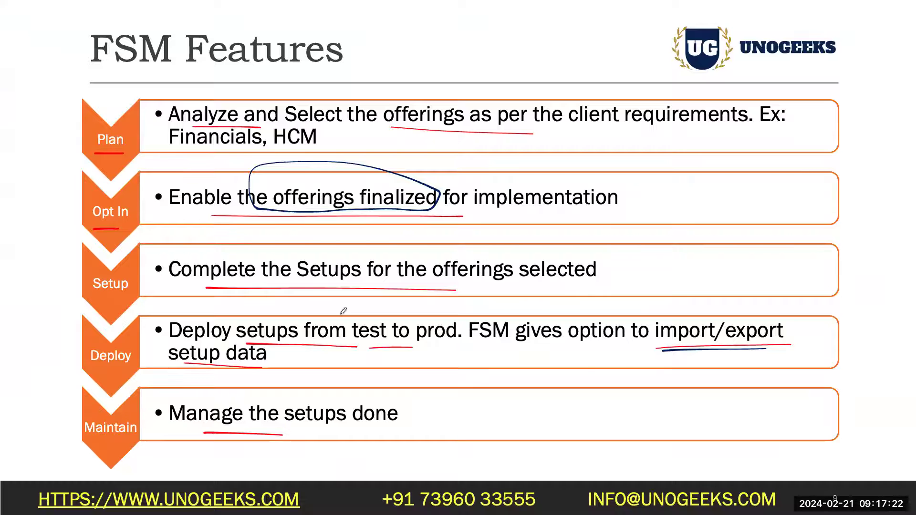
pyautogui.press('Right')
pyautogui.press('Right')
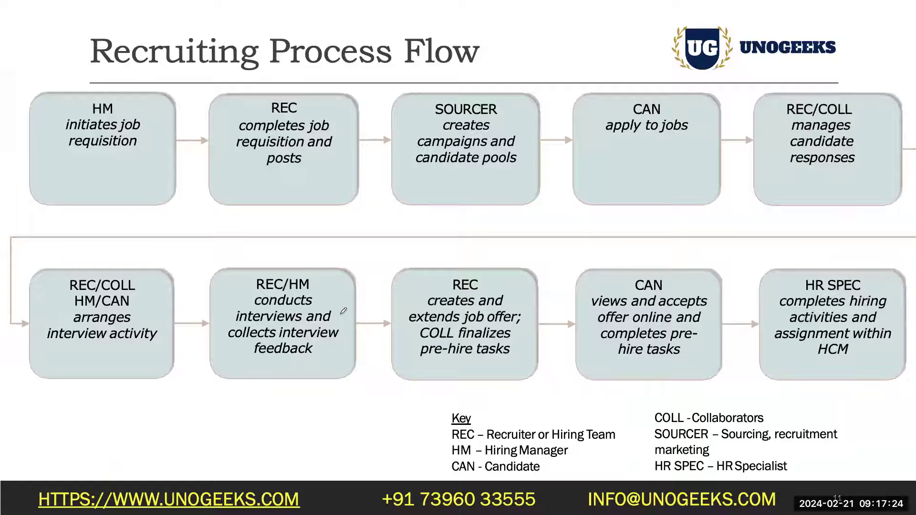
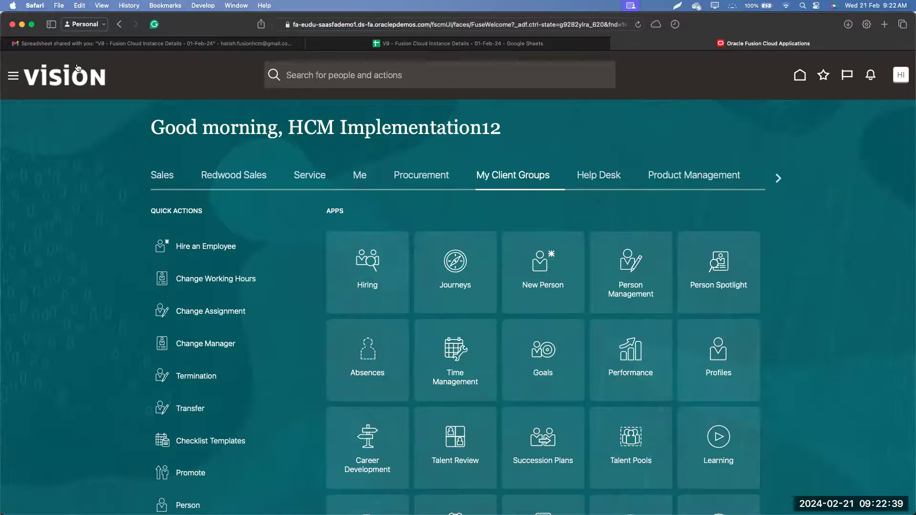
# Step: Open the Security Console from the Oracle Fusion home page
pyautogui.click(13, 76)
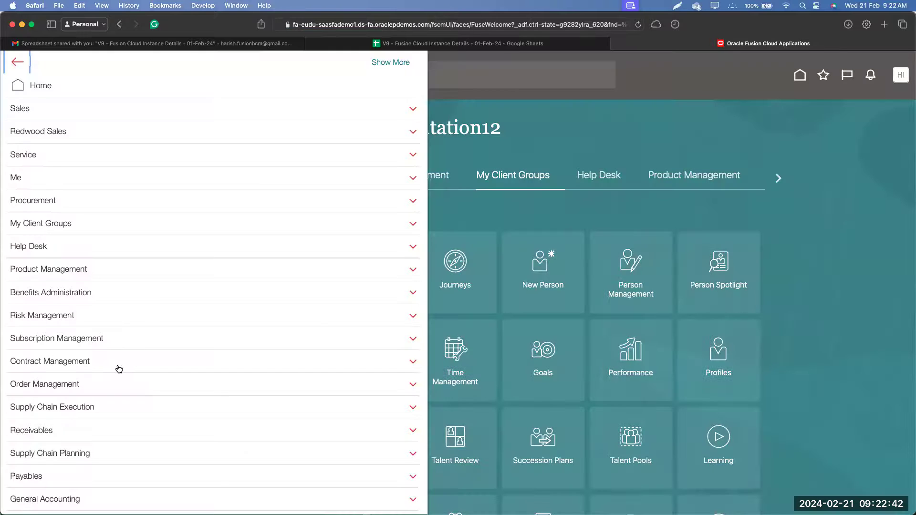
pyautogui.scroll(-5, 122, 369)
pyautogui.scroll(1, 67, 434)
pyautogui.click(67, 434)
pyautogui.scroll(-3, 171, 425)
pyautogui.click(170, 358)
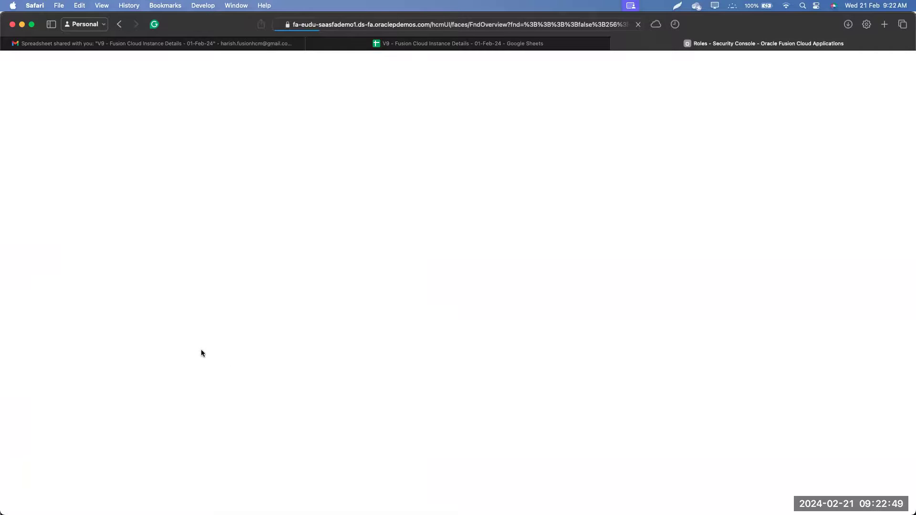
pyautogui.click(658, 185)
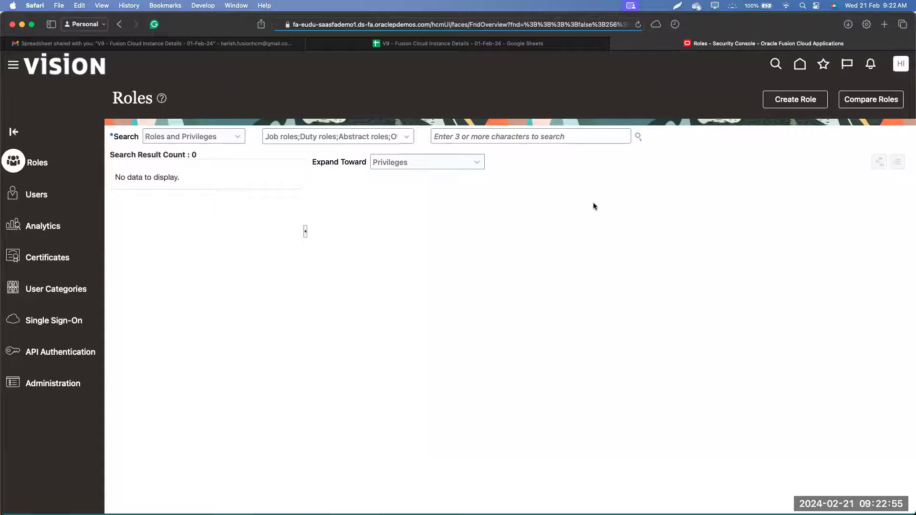
# Step: Show the user accounts and search them by user name with the demo user's first name
pyautogui.click(33, 195)
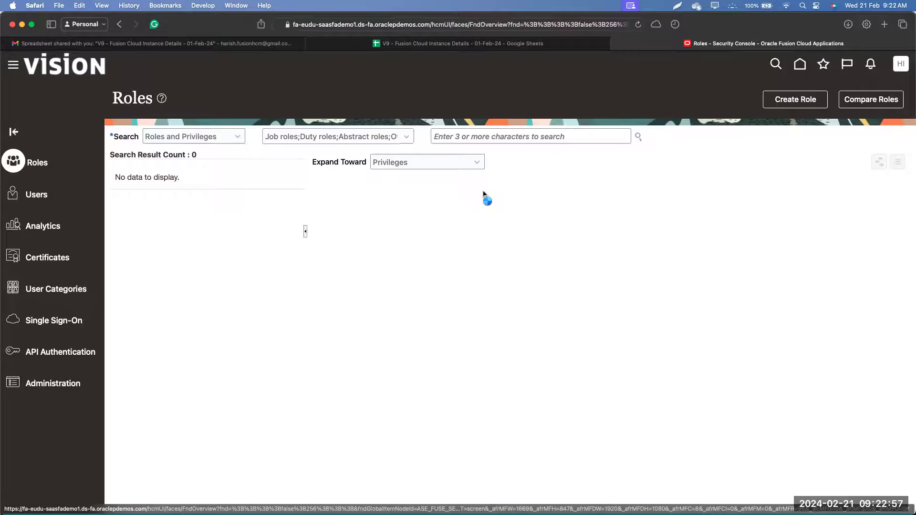
pyautogui.click(402, 137)
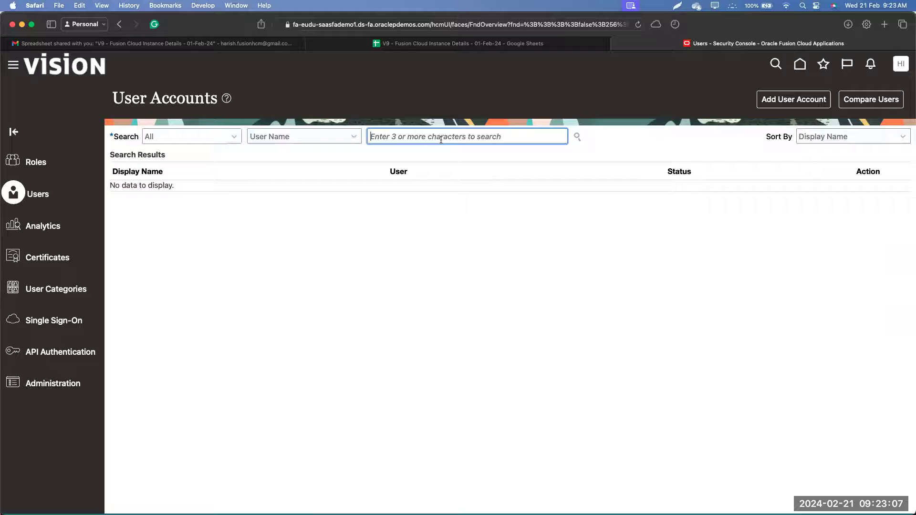
pyautogui.write('curtis')
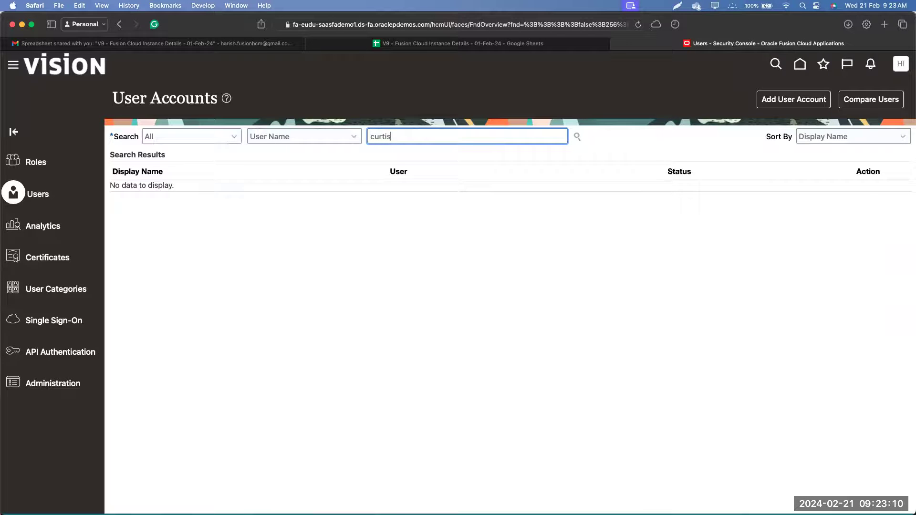
pyautogui.press('Return')
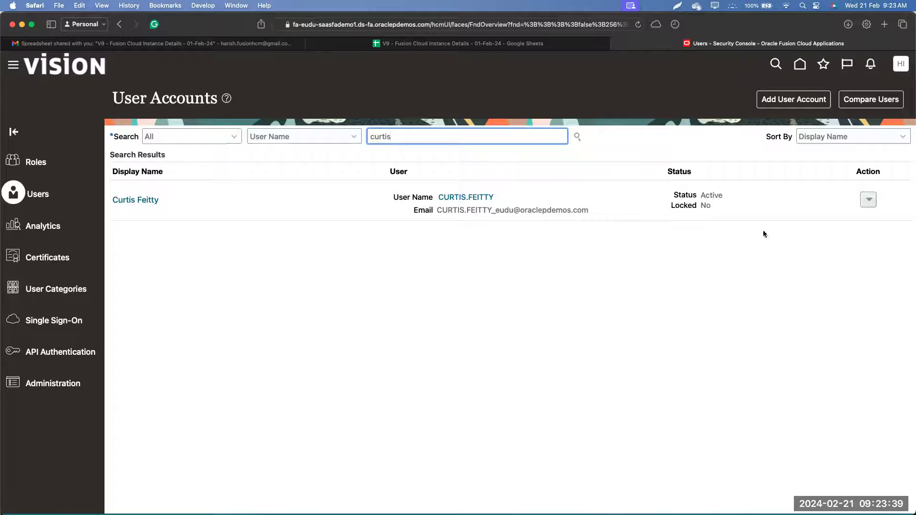
# Step: Reset the found user's password manually, entering and confirming the new password
pyautogui.click(869, 200)
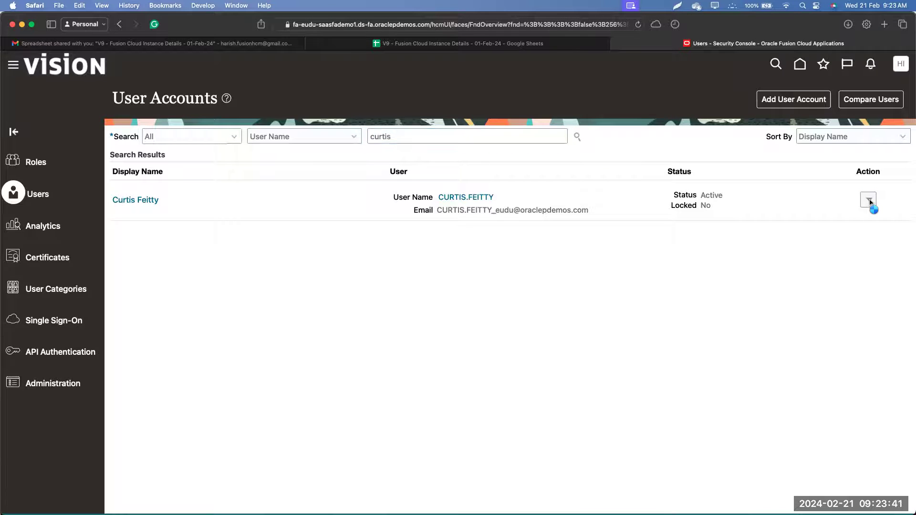
pyautogui.click(834, 235)
pyautogui.click(287, 260)
pyautogui.click(352, 277)
pyautogui.write('•••••••••')
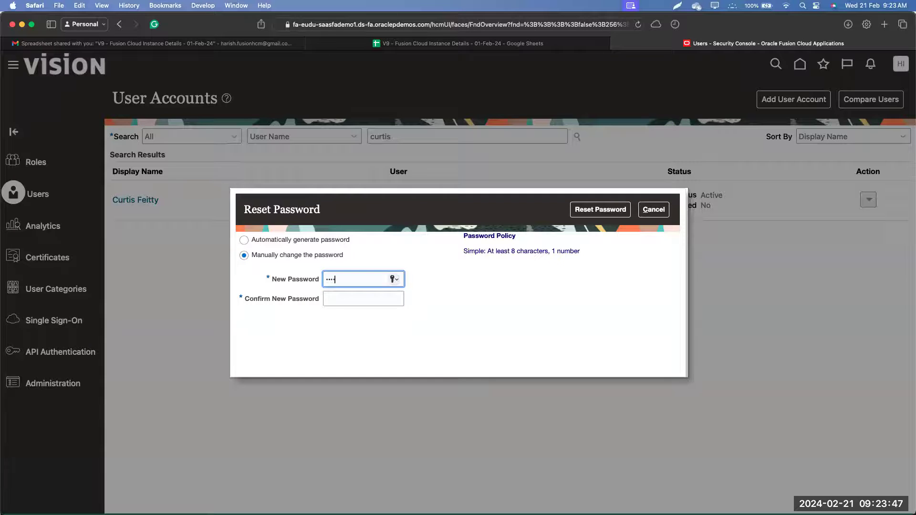
pyautogui.write('••••')
pyautogui.press('Tab')
pyautogui.write('••••••••••••')
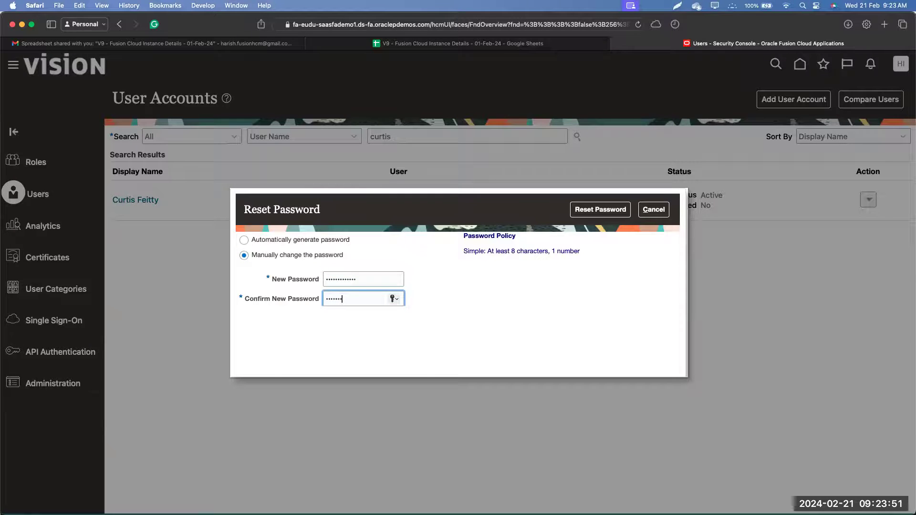
pyautogui.write('•')
pyautogui.click(585, 210)
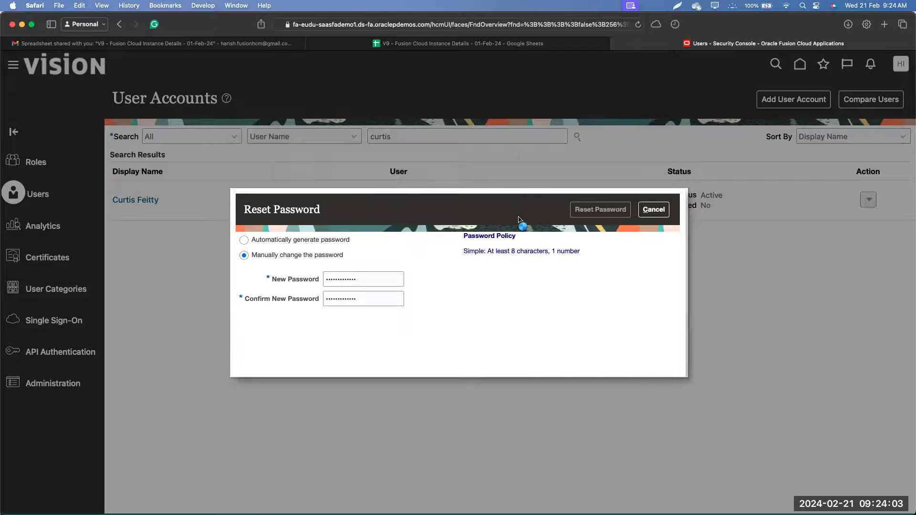
# Step: Copy the Security Console page's address and load it in a new private browser window
pyautogui.click(430, 27)
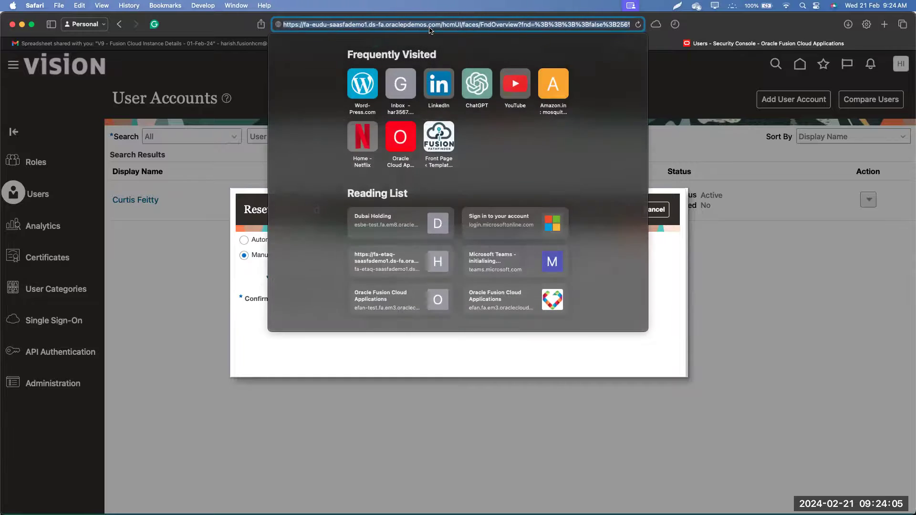
pyautogui.press('super+c')
pyautogui.press('super+shift+n')
pyautogui.press('super+v')
pyautogui.press('Return')
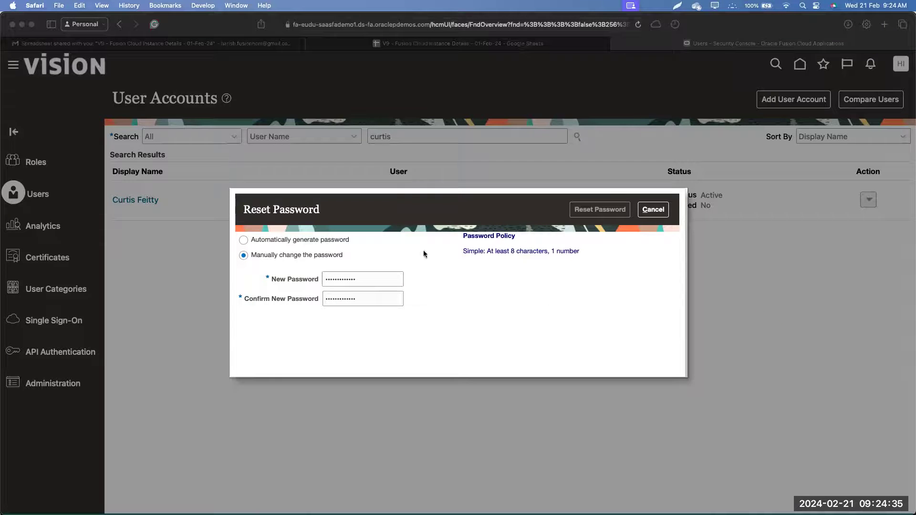
# Step: Sign in to the private session as the demo user with the new account password, and go to the home page
pyautogui.press('super+grave')
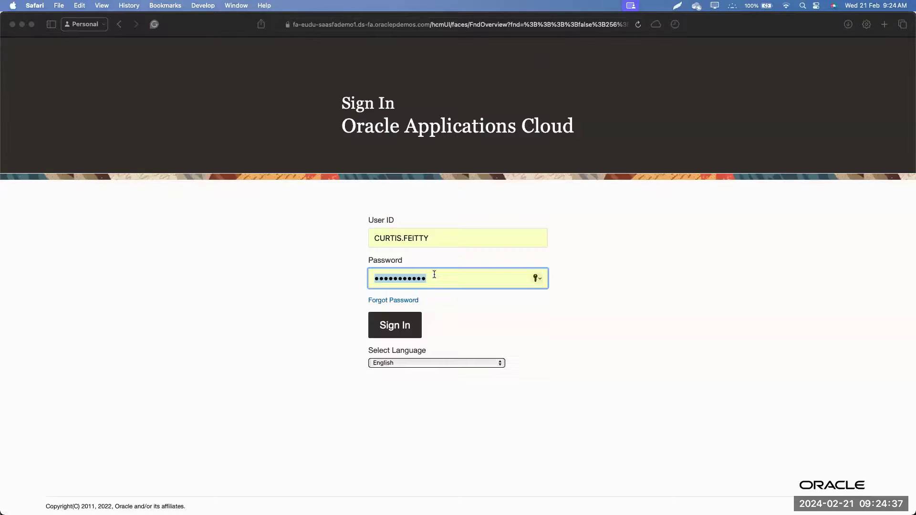
pyautogui.doubleClick(434, 274)
pyautogui.write('••••••••••')
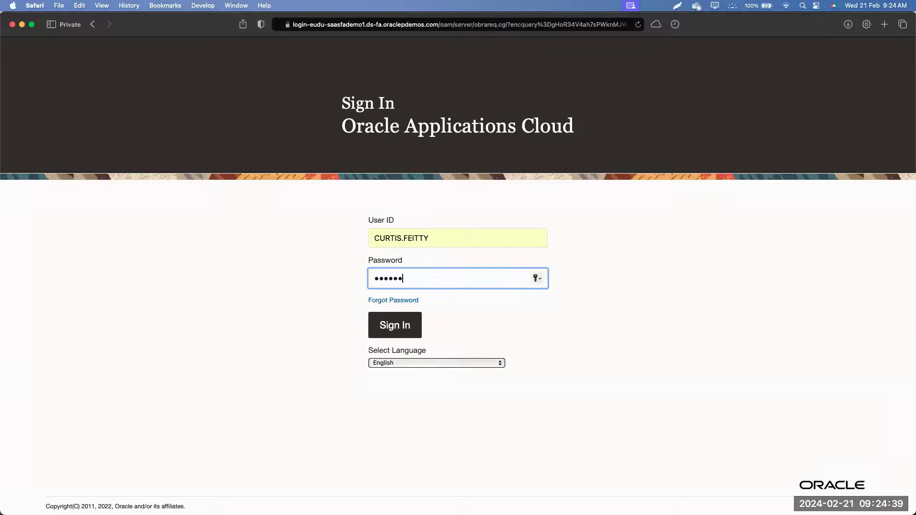
pyautogui.write('•••')
pyautogui.press('Return')
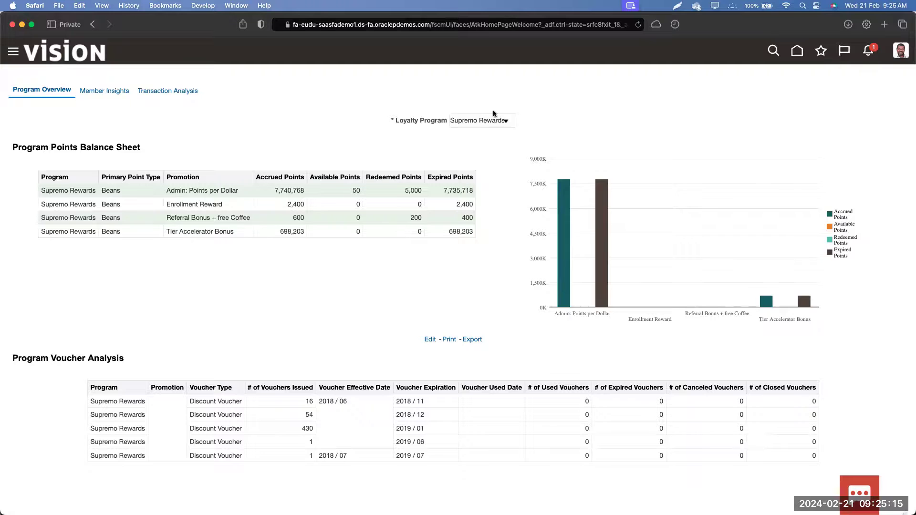
pyautogui.click(796, 51)
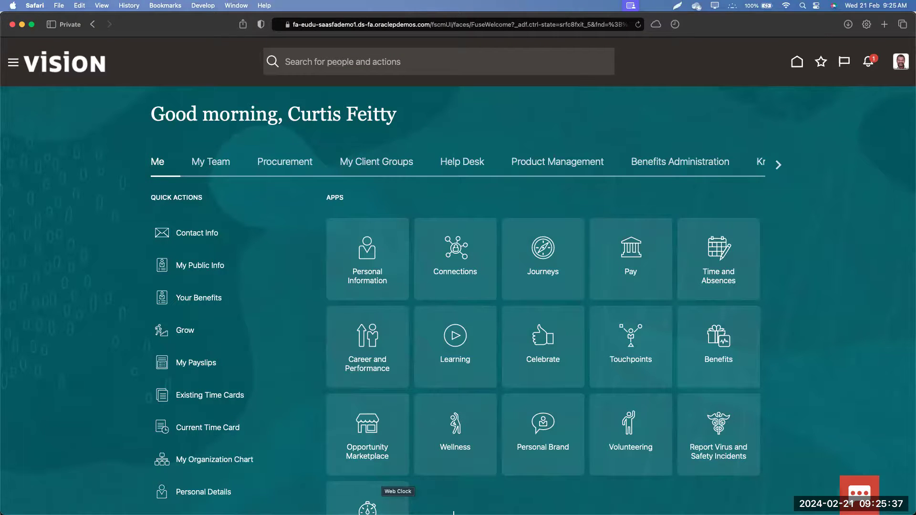
# Step: Circle the Me, My Team and My Client Groups headings with red annotations, and clear the drawings
pyautogui.moveTo(143, 180)
pyautogui.mouseDown()
pyautogui.moveTo(181, 165)
pyautogui.moveTo(147, 174)
pyautogui.moveTo(207, 173)
pyautogui.moveTo(235, 151)
pyautogui.moveTo(187, 164)
pyautogui.moveTo(202, 179)
pyautogui.mouseUp()
pyautogui.moveTo(339, 170)
pyautogui.mouseDown()
pyautogui.moveTo(422, 151)
pyautogui.moveTo(334, 165)
pyautogui.moveTo(358, 183)
pyautogui.mouseUp()
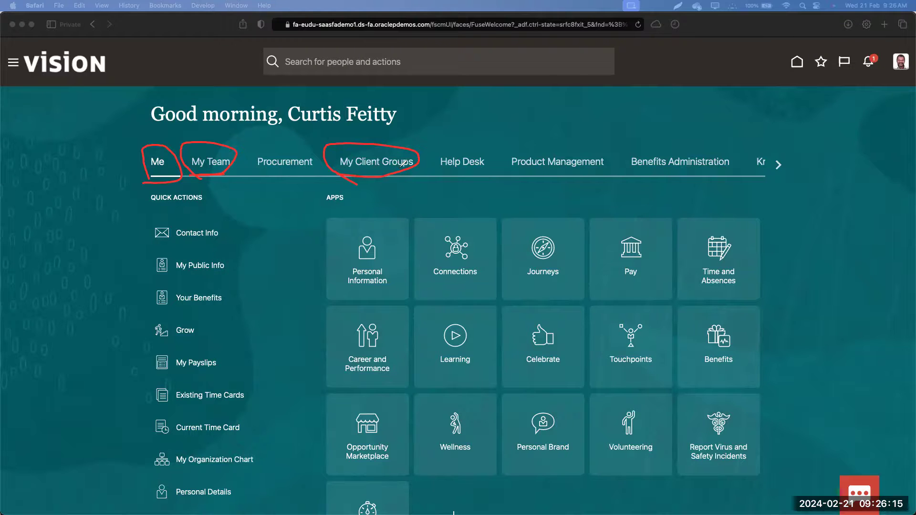
pyautogui.moveTo(344, 175); pyautogui.dragTo(428, 173)
pyautogui.click(505, 448)
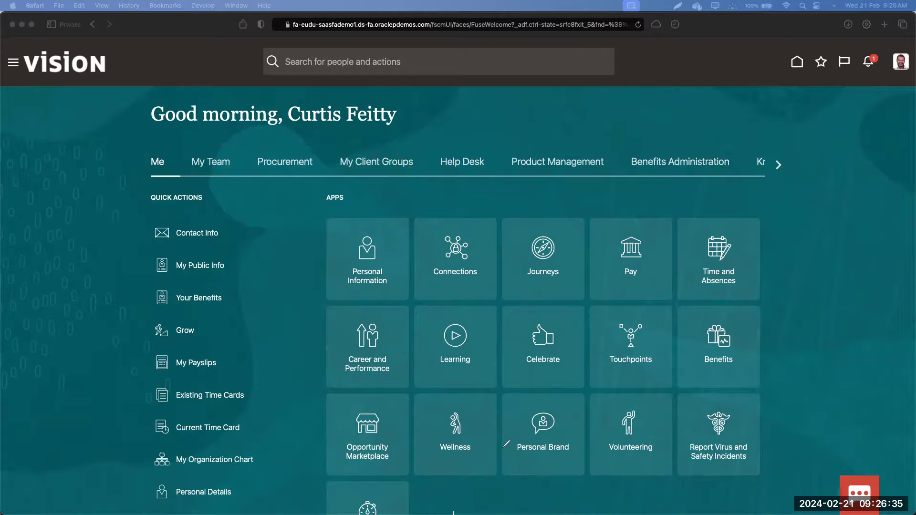
# Step: Open the Hiring app under My Client Groups to view the job requisitions
pyautogui.click(396, 166)
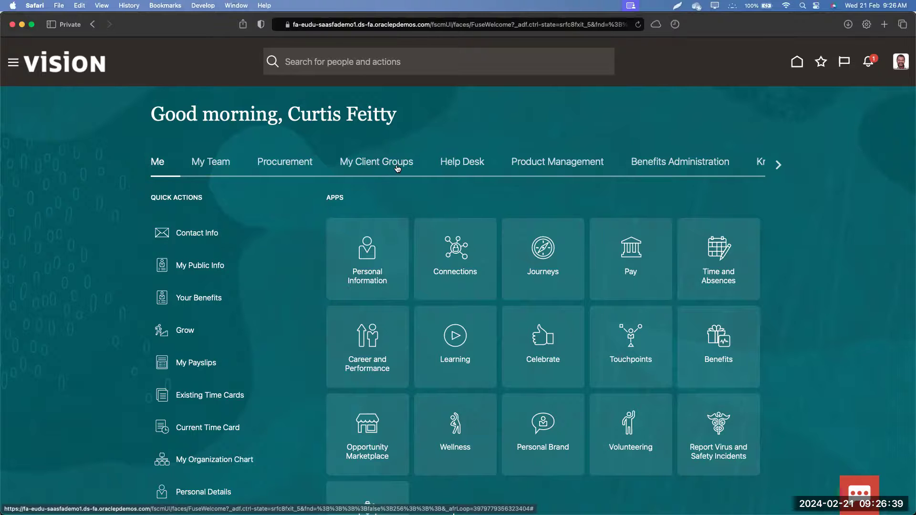
pyautogui.click(397, 167)
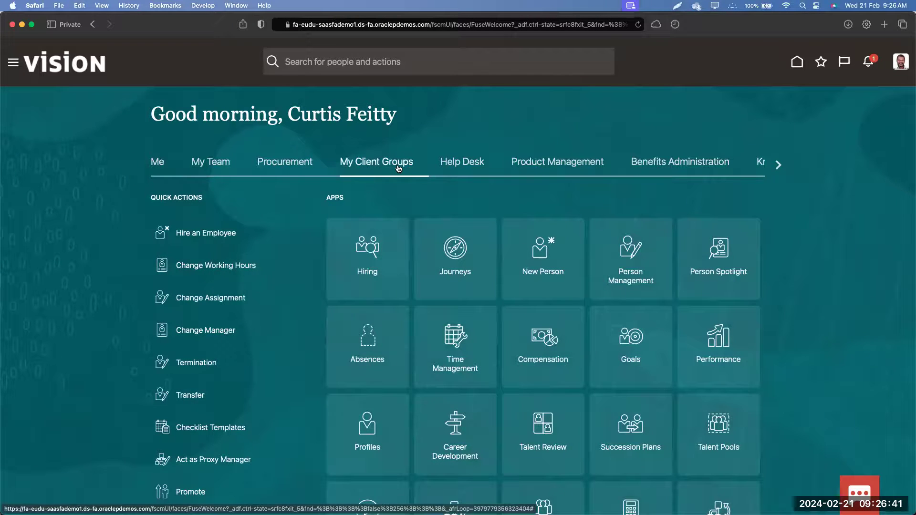
pyautogui.click(364, 276)
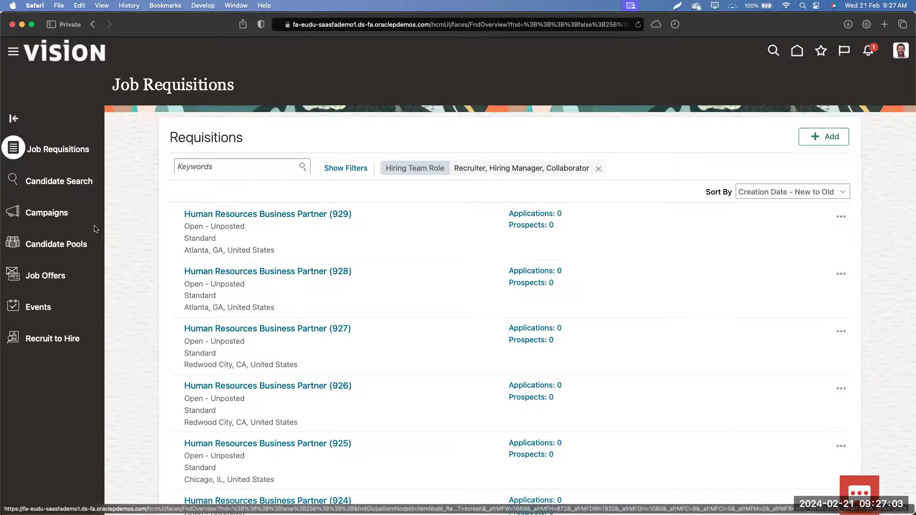
# Step: Underline the Hiring navigation entries from Job Requisitions to Job Offers with red annotations, mark Recruit to Hire, and clear the drawings
pyautogui.moveTo(26, 163); pyautogui.dragTo(94, 170)
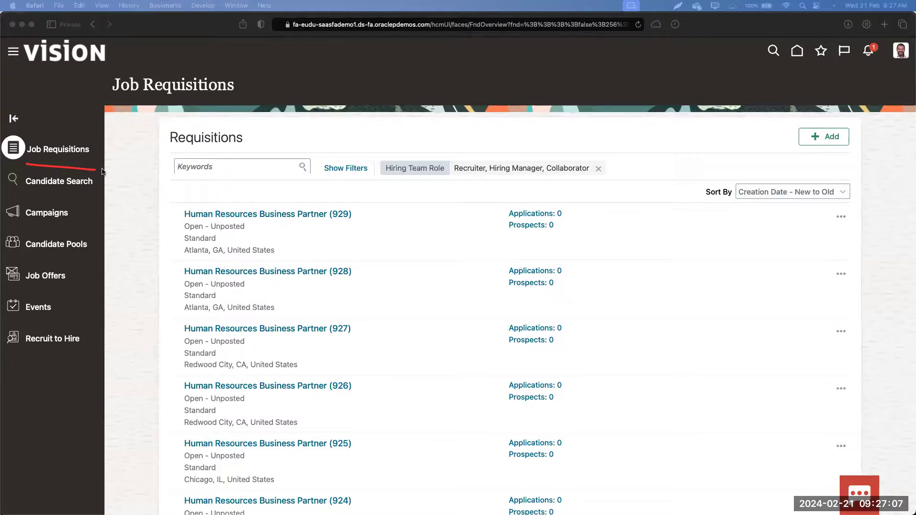
pyautogui.moveTo(27, 196); pyautogui.dragTo(95, 196)
pyautogui.moveTo(27, 223); pyautogui.dragTo(63, 225)
pyautogui.moveTo(40, 260); pyautogui.dragTo(95, 258)
pyautogui.moveTo(48, 284); pyautogui.dragTo(75, 286)
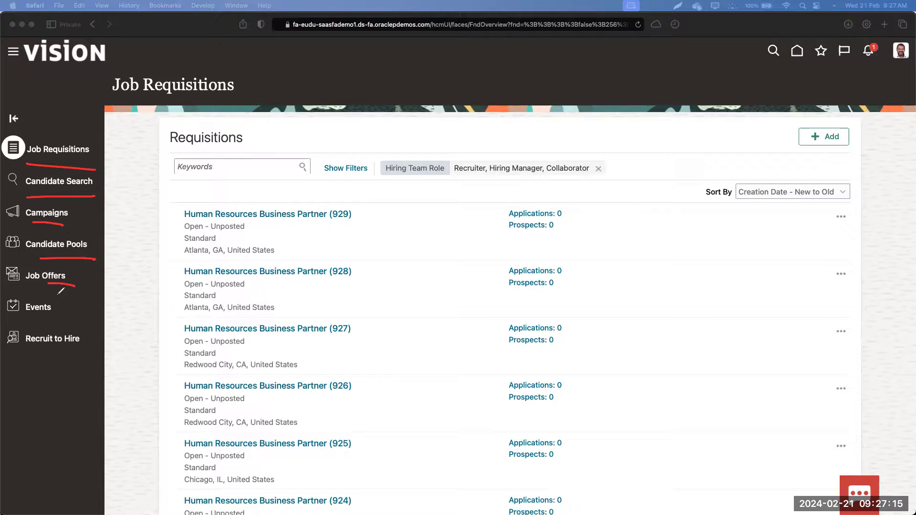
pyautogui.moveTo(48, 324); pyautogui.dragTo(61, 357)
pyautogui.click(514, 449)
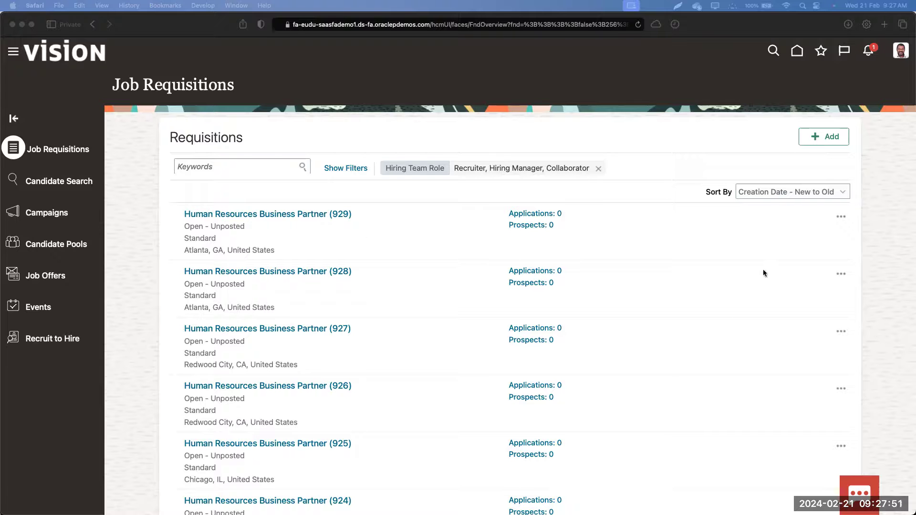
# Step: Underline the title, status and type of requisition 929 in red, and circle its Prospects link
pyautogui.scroll(-10, 715, 317)
pyautogui.scroll(12, 715, 317)
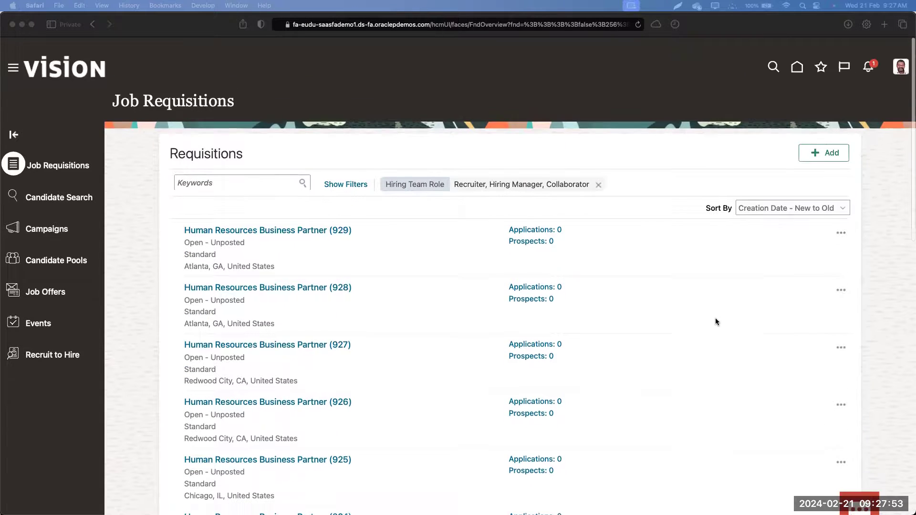
pyautogui.click(244, 205)
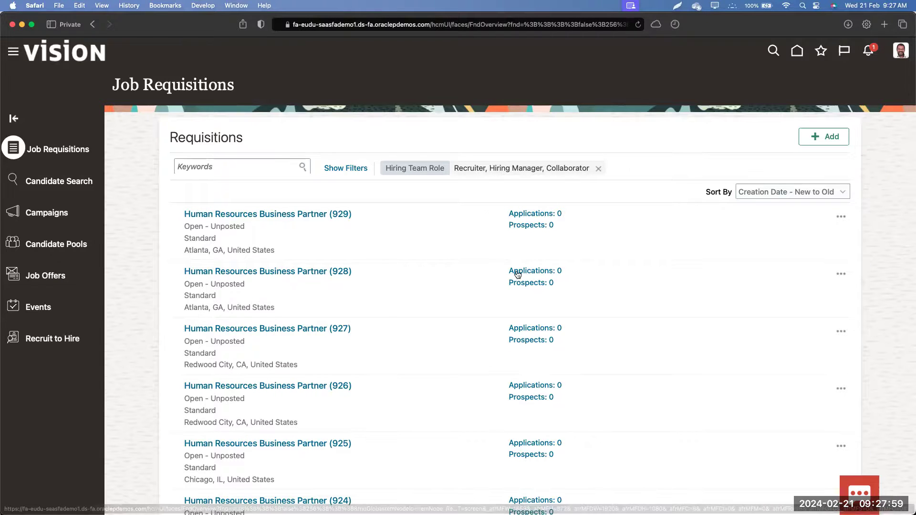
pyautogui.scroll(-3, 440, 333)
pyautogui.scroll(4, 430, 324)
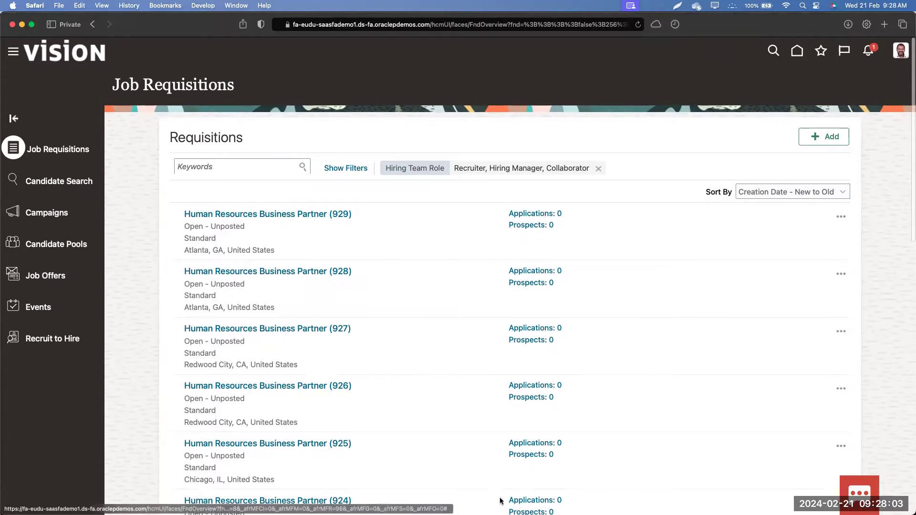
pyautogui.moveTo(203, 218); pyautogui.dragTo(313, 218)
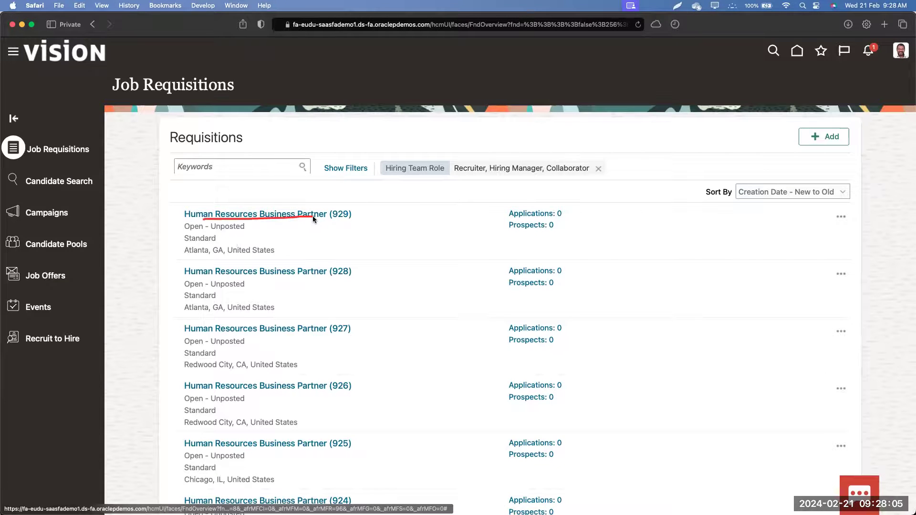
pyautogui.moveTo(180, 233); pyautogui.dragTo(199, 234)
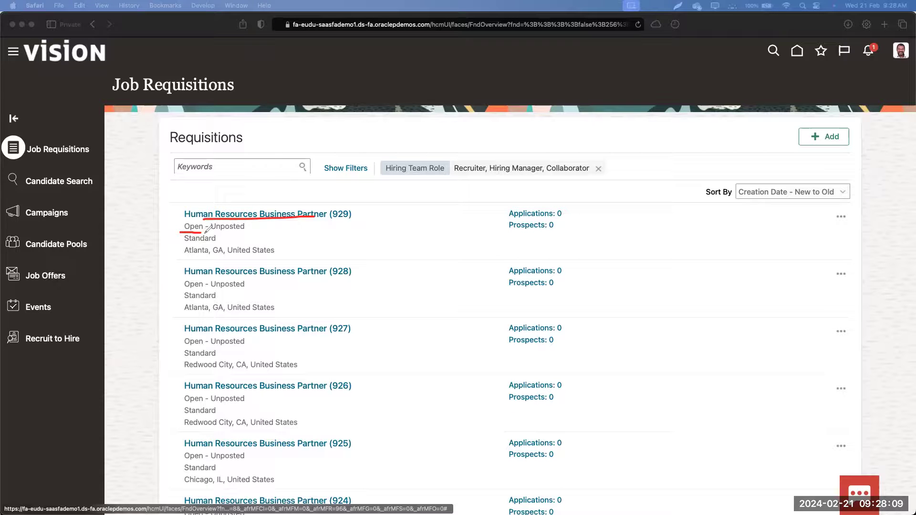
pyautogui.moveTo(212, 234); pyautogui.dragTo(239, 231)
pyautogui.moveTo(188, 243); pyautogui.dragTo(219, 242)
pyautogui.moveTo(510, 220)
pyautogui.mouseDown()
pyautogui.moveTo(553, 220)
pyautogui.moveTo(544, 235)
pyautogui.moveTo(558, 217)
pyautogui.moveTo(514, 215)
pyautogui.moveTo(510, 229)
pyautogui.mouseUp()
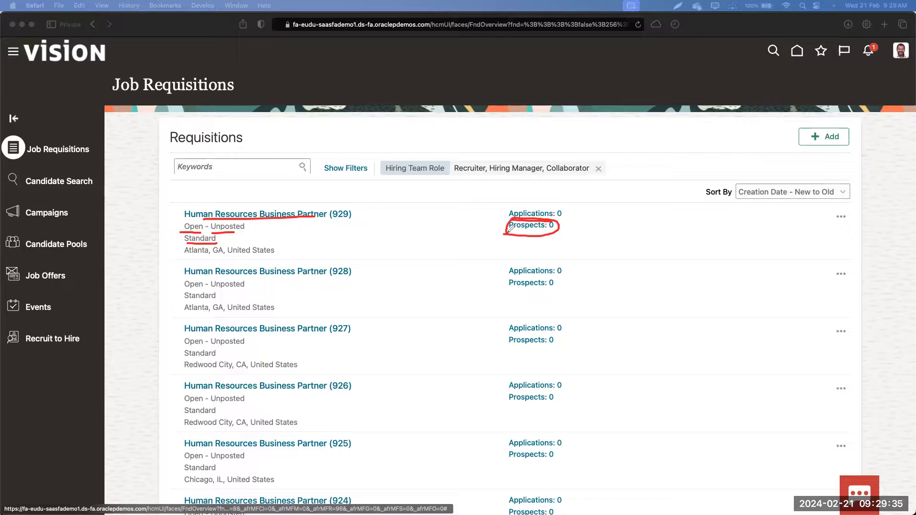
pyautogui.moveTo(508, 218)
pyautogui.mouseDown()
pyautogui.moveTo(489, 228)
pyautogui.moveTo(505, 232)
pyautogui.moveTo(512, 214)
pyautogui.moveTo(504, 220)
pyautogui.mouseUp()
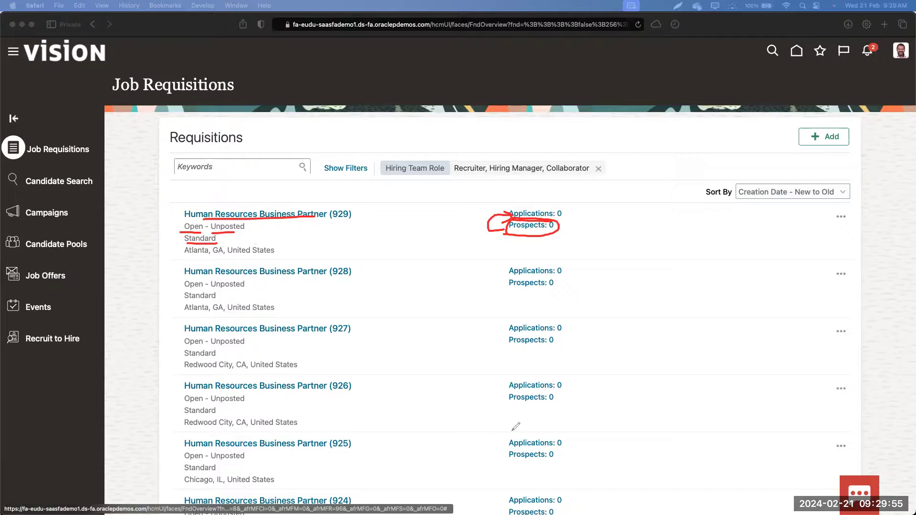
# Step: View the available actions for requisition 929, close the list, and clear the red drawings
pyautogui.click(847, 220)
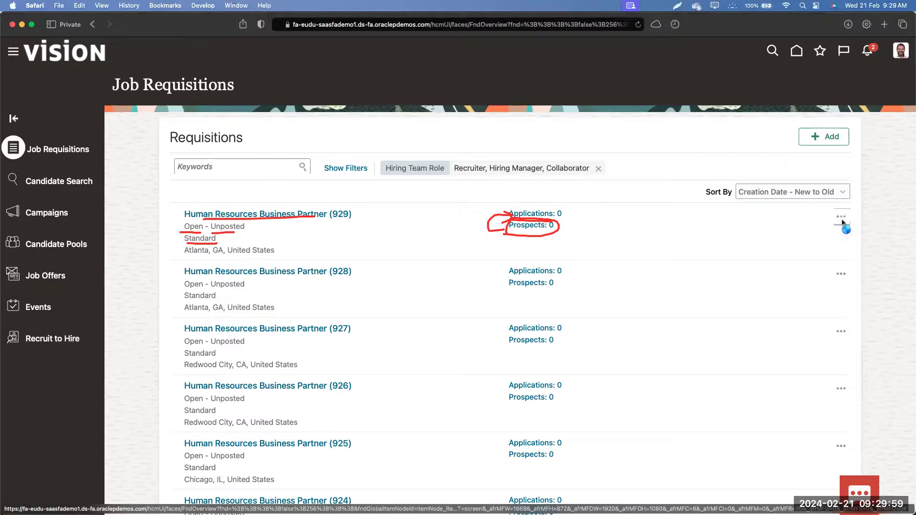
pyautogui.click(841, 217)
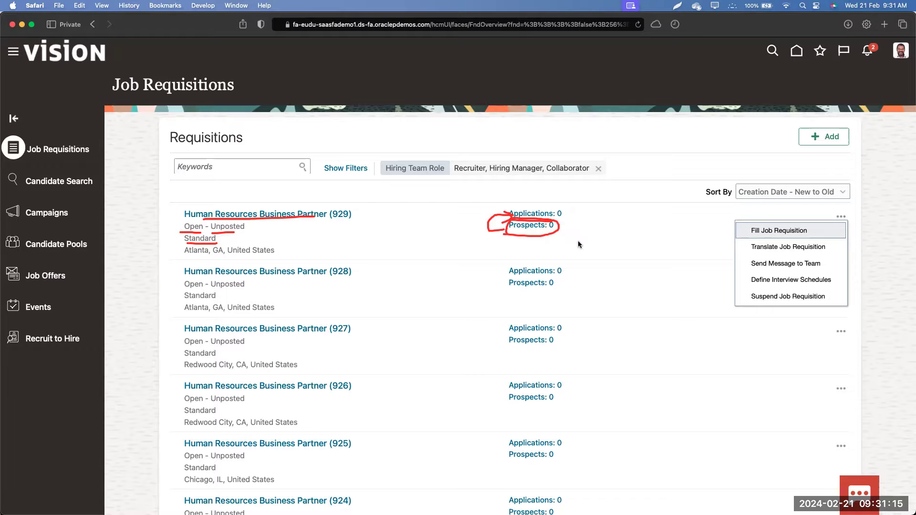
pyautogui.click(615, 199)
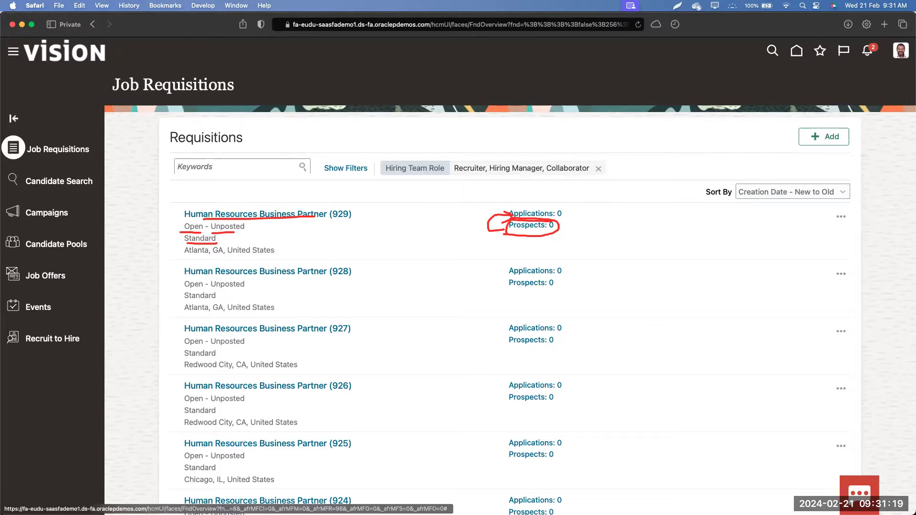
pyautogui.click(502, 450)
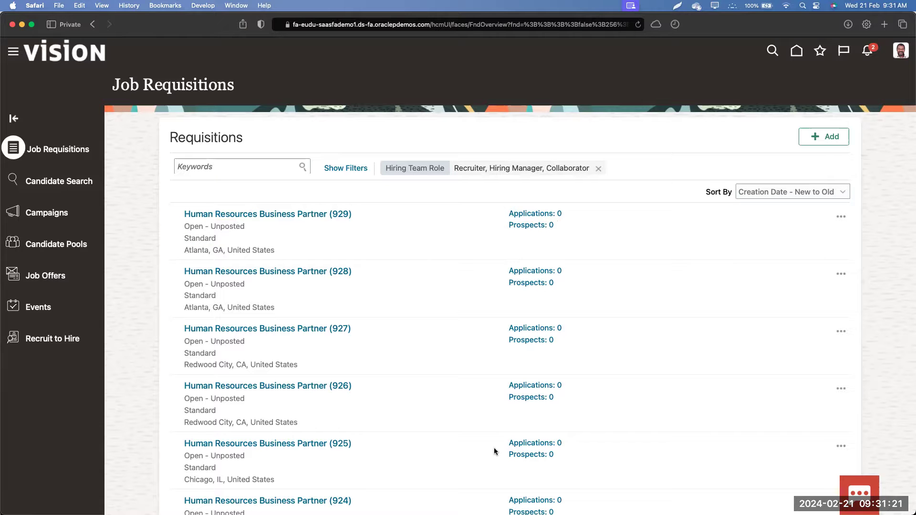
# Step: Return to the home page and open the Hiring app under My Team
pyautogui.click(796, 56)
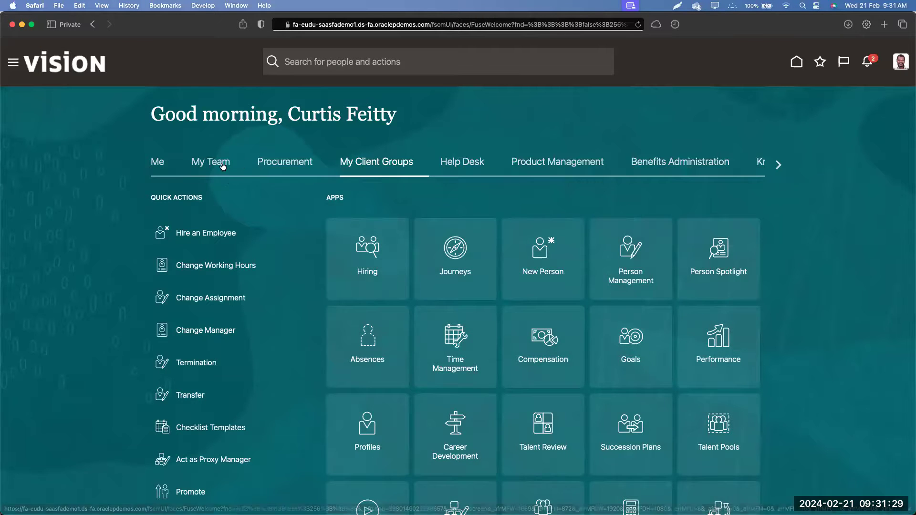
pyautogui.click(226, 166)
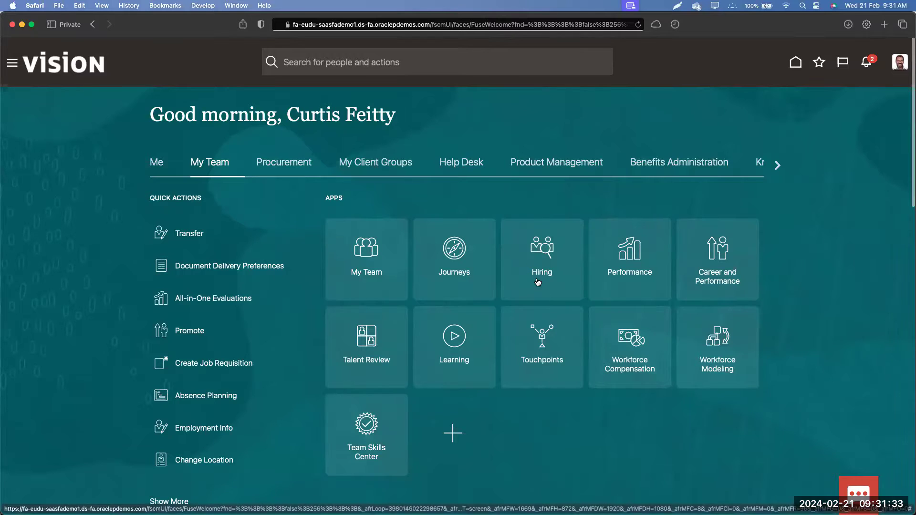
pyautogui.click(573, 260)
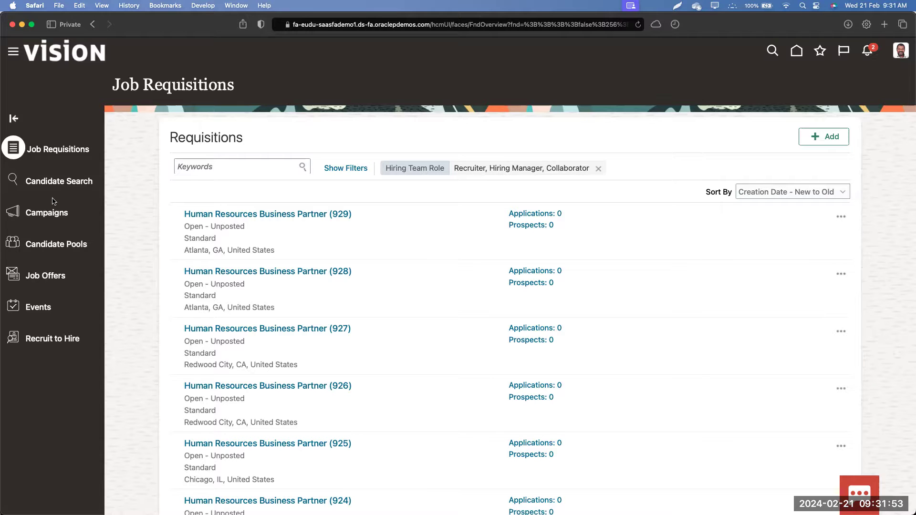
# Step: Mark the Campaigns, Candidate Pools, Events and Recruit to Hire entries with annotation strokes
pyautogui.moveTo(22, 216); pyautogui.dragTo(58, 214)
pyautogui.moveTo(26, 245); pyautogui.dragTo(79, 241)
pyautogui.moveTo(24, 309); pyautogui.dragTo(51, 308)
pyautogui.moveTo(27, 339)
pyautogui.mouseDown()
pyautogui.moveTo(83, 337)
pyautogui.moveTo(73, 341)
pyautogui.mouseUp()
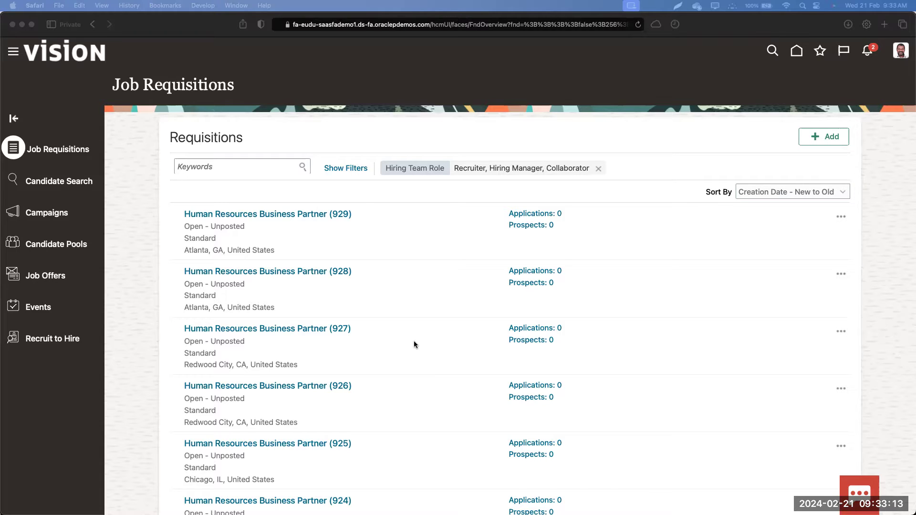
# Step: Open Opportunity Marketplace from the Me apps on the home page and browse the listed job opportunities
pyautogui.click(795, 53)
pyautogui.click(795, 55)
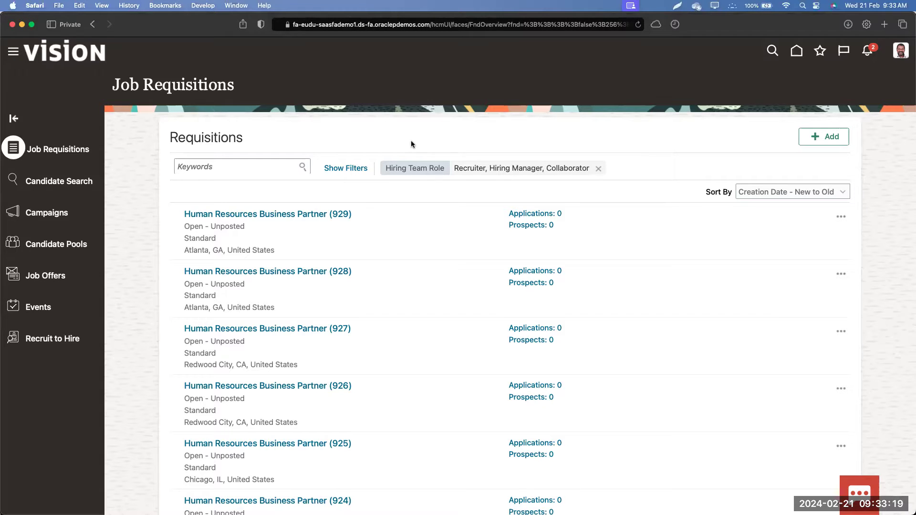
pyautogui.click(790, 55)
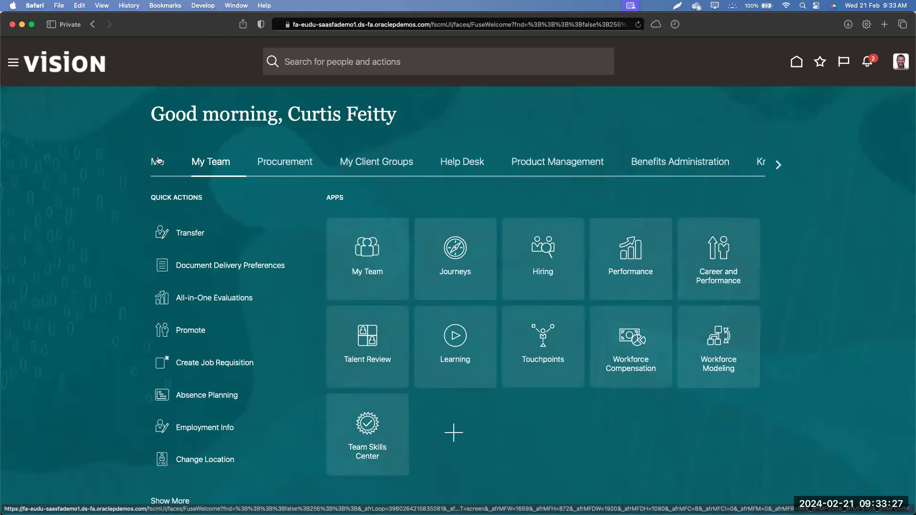
pyautogui.click(157, 162)
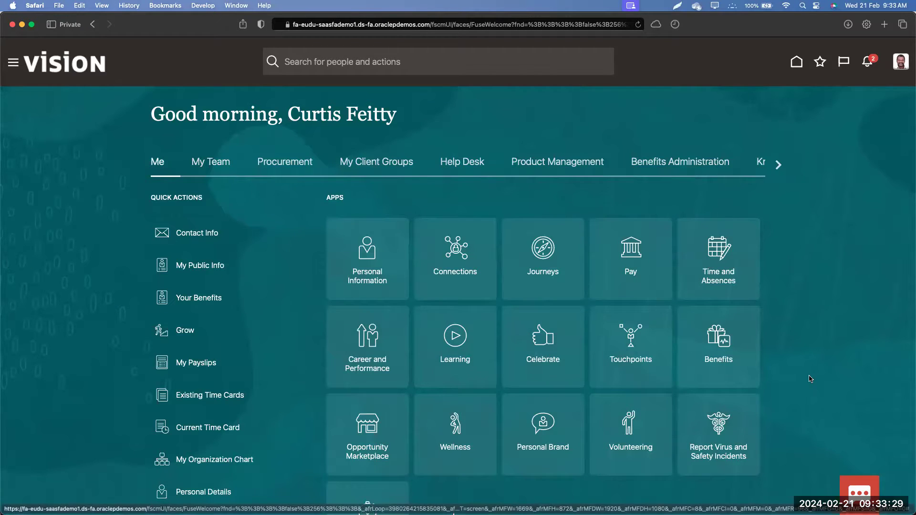
pyautogui.scroll(-3, 812, 379)
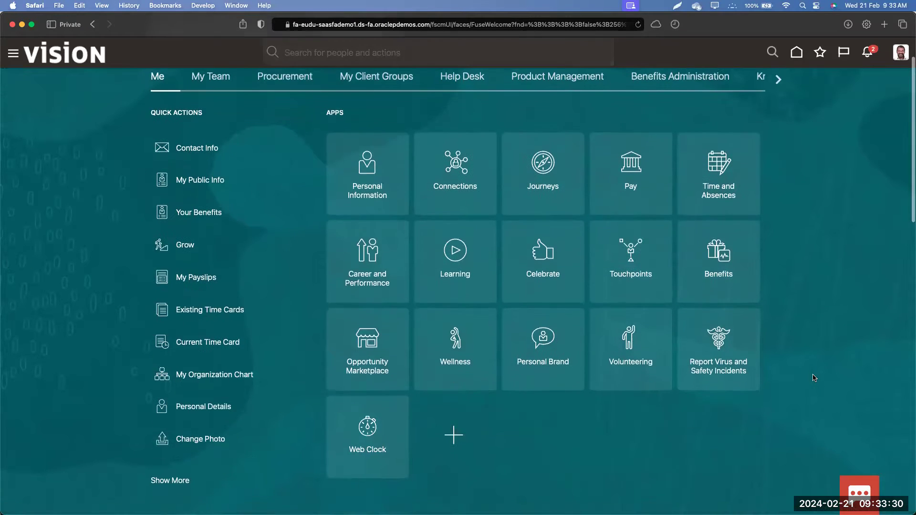
pyautogui.click(355, 366)
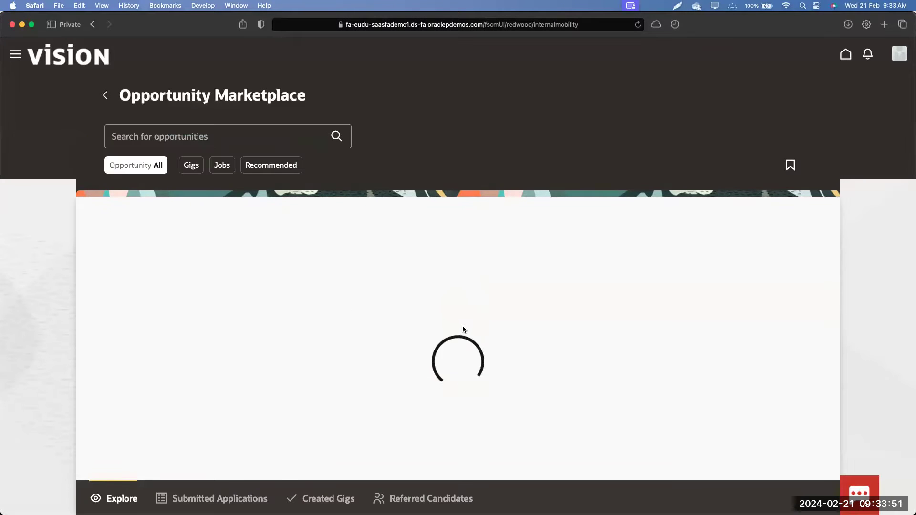
pyautogui.scroll(-3, 463, 328)
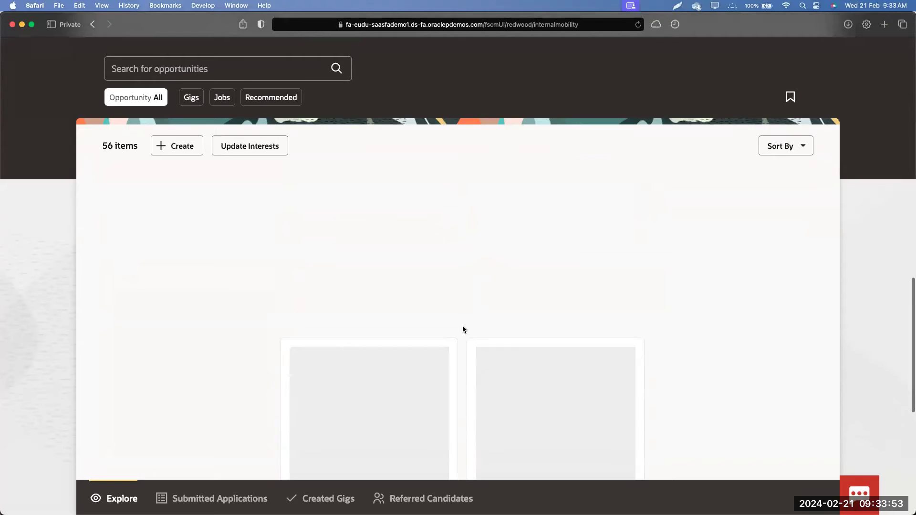
pyautogui.scroll(-10, 462, 329)
pyautogui.scroll(-3, 462, 330)
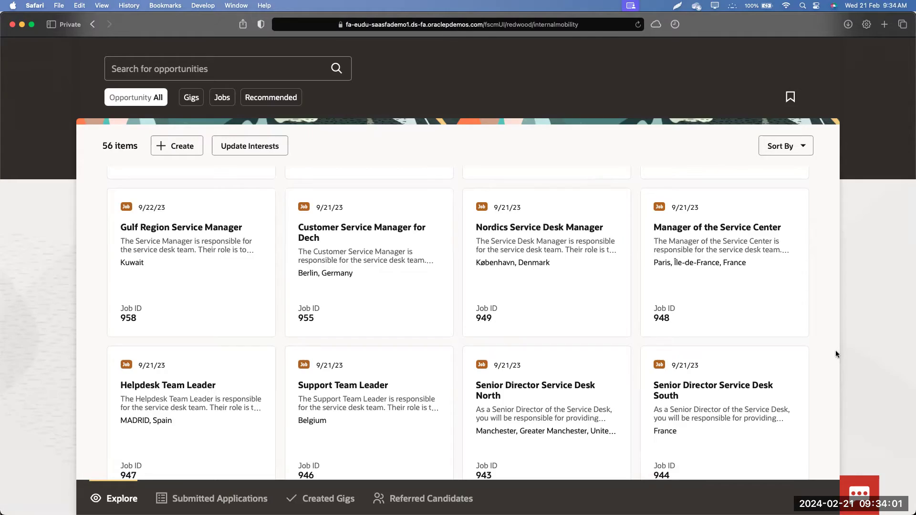
# Step: Switch to the 20240219 HCM Course agenda workbook in Excel and fill 21-Feb-24 beside Course Objectives and Course Agenda
pyautogui.hotkey('ctrl', 'Up')
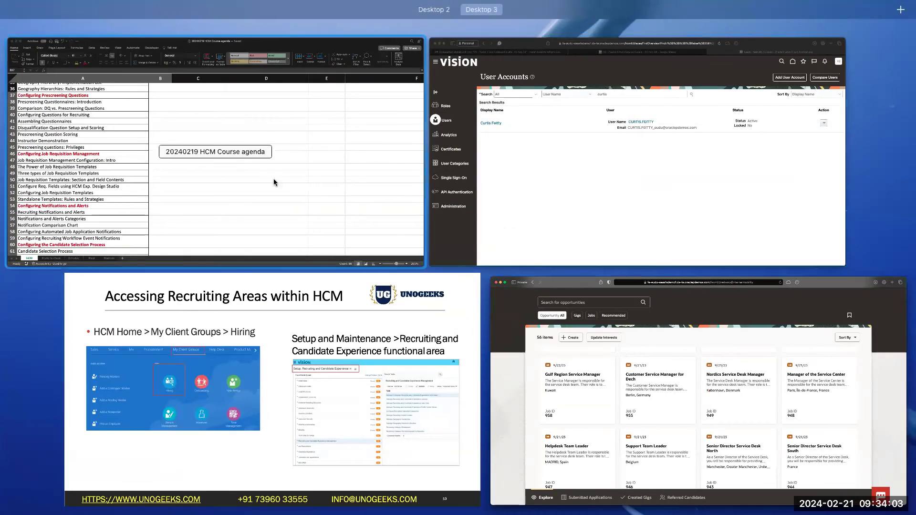
pyautogui.click(401, 196)
pyautogui.scroll(10, 317, 215)
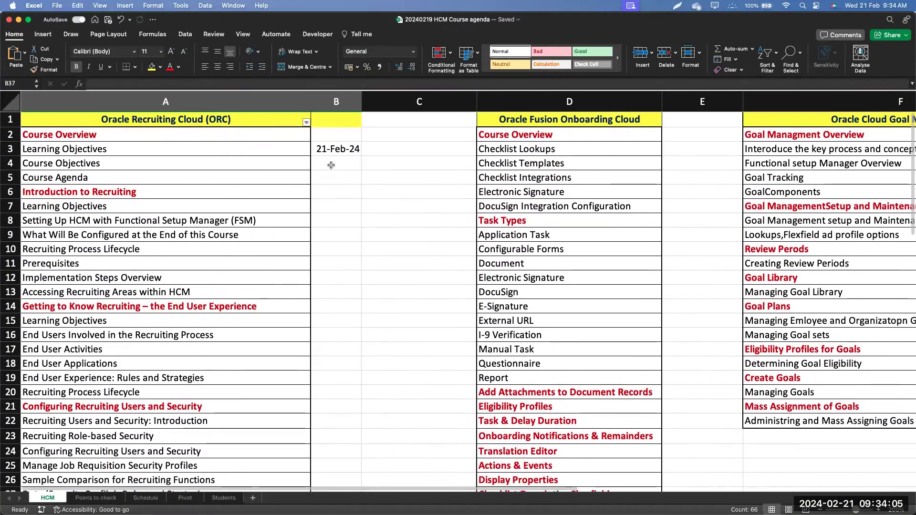
pyautogui.scroll(-1, 330, 165)
pyautogui.click(332, 155)
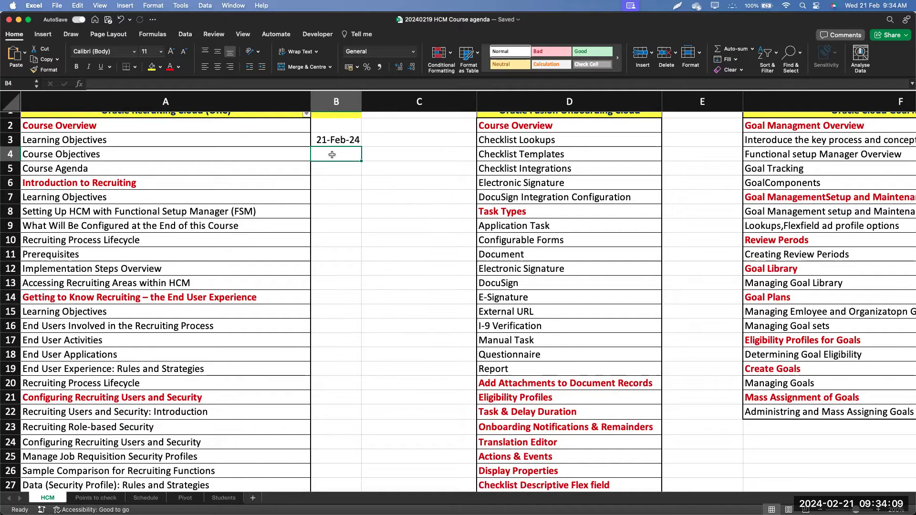
pyautogui.press('super+d')
pyautogui.press('Down')
pyautogui.press('super+d')
pyautogui.press('Down')
pyautogui.press('Up')
# Step: Copy the 21-Feb-24 date from B5 into B7 through B11, beside the Introduction to Recruiting topics up to Prerequisites
pyautogui.press('super+c')
pyautogui.press('Down')
pyautogui.press('Down')
pyautogui.press('super+v')
pyautogui.press('Down')
pyautogui.press('super+v')
pyautogui.press('Down')
pyautogui.press('super+v')
pyautogui.press('Down')
pyautogui.press('super+v')
pyautogui.press('Down')
pyautogui.press('super+v')
pyautogui.press('Down')
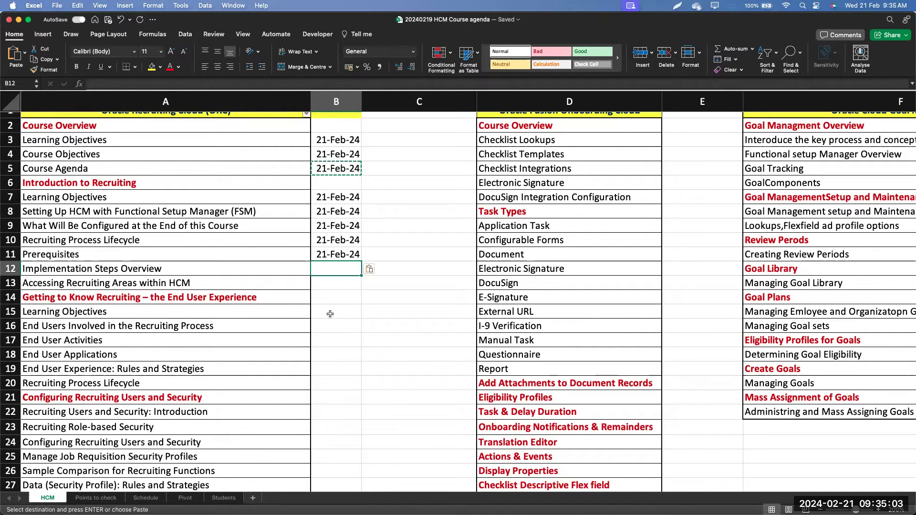
# Step: Review the remaining agenda topics, highlighting the Recruiting and Candidate Experience Management rows and the Configuring Job Requisition Management section
pyautogui.scroll(-10, 330, 314)
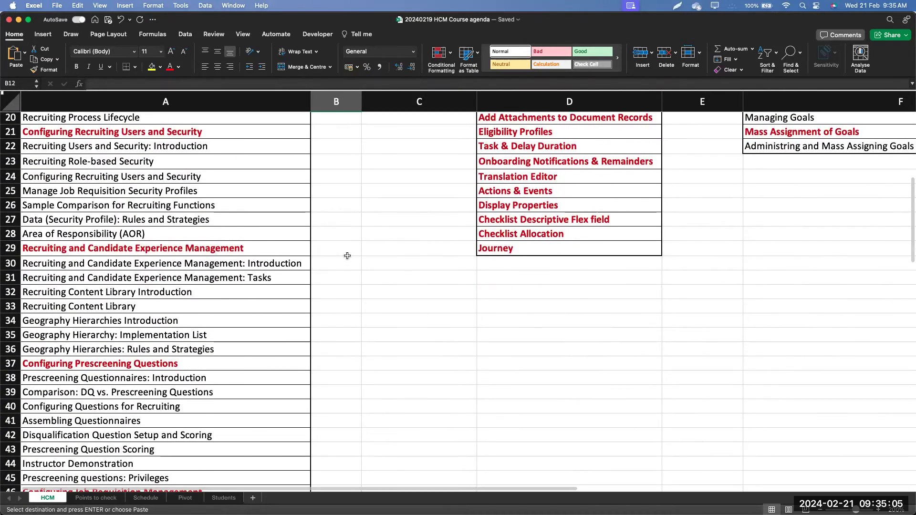
pyautogui.moveTo(317, 246); pyautogui.dragTo(151, 291)
pyautogui.scroll(2, 295, 382)
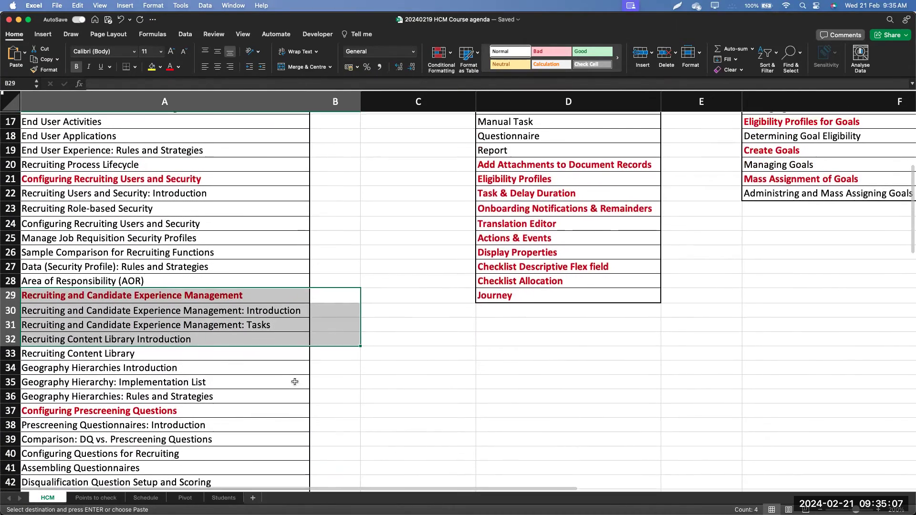
pyautogui.click(343, 374)
pyautogui.scroll(-9, 343, 374)
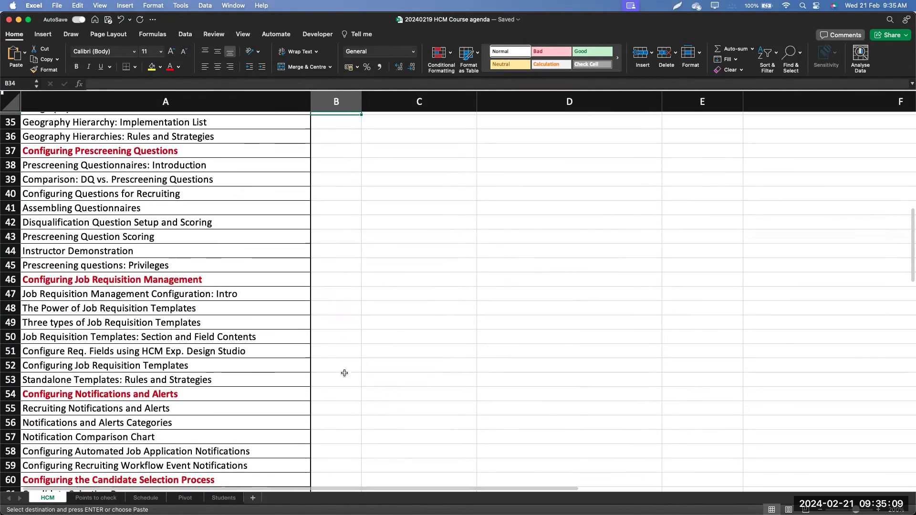
pyautogui.moveTo(317, 279); pyautogui.dragTo(144, 379)
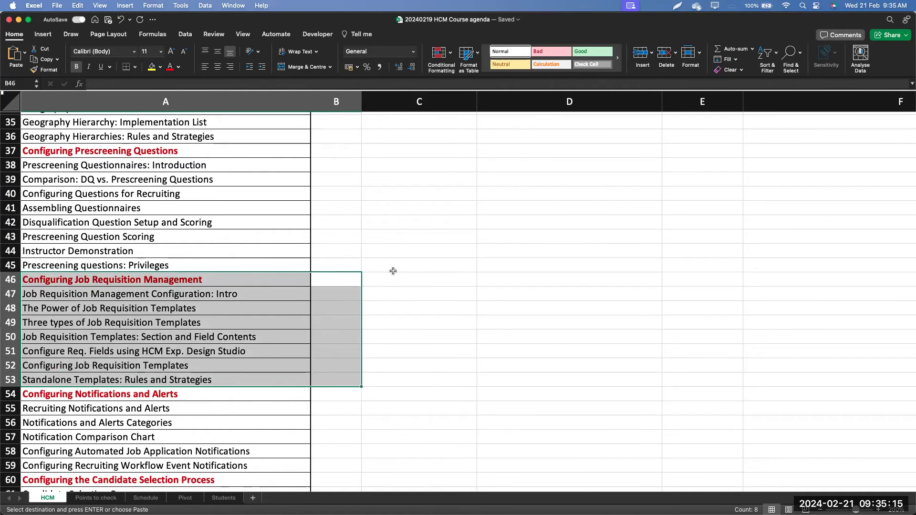
pyautogui.scroll(15, 393, 271)
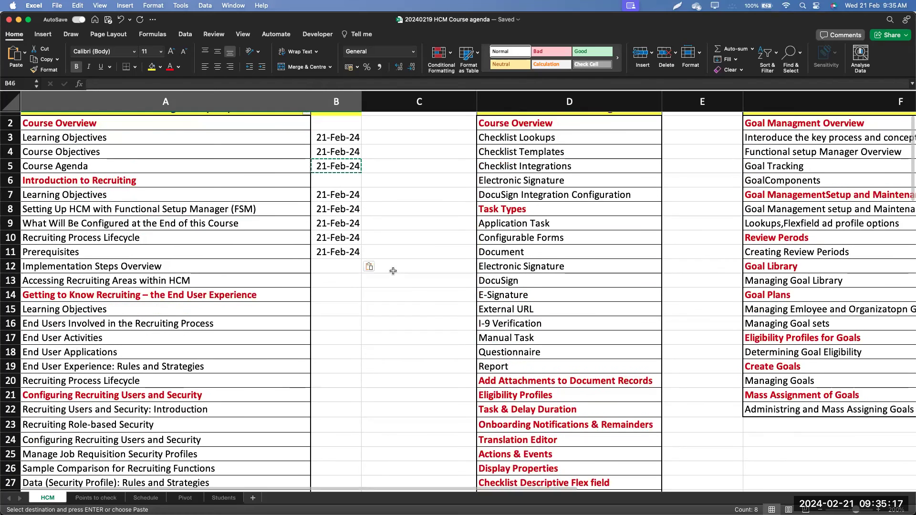